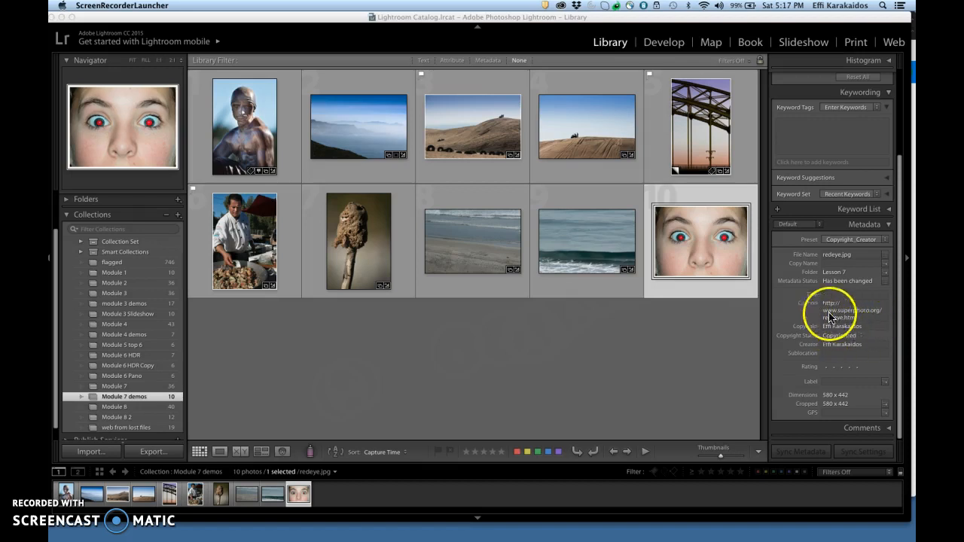
Step: Open redeye.jpg in the Develop module and remove the red from the eye on the photo's right with Red Eye Correction
click(664, 45)
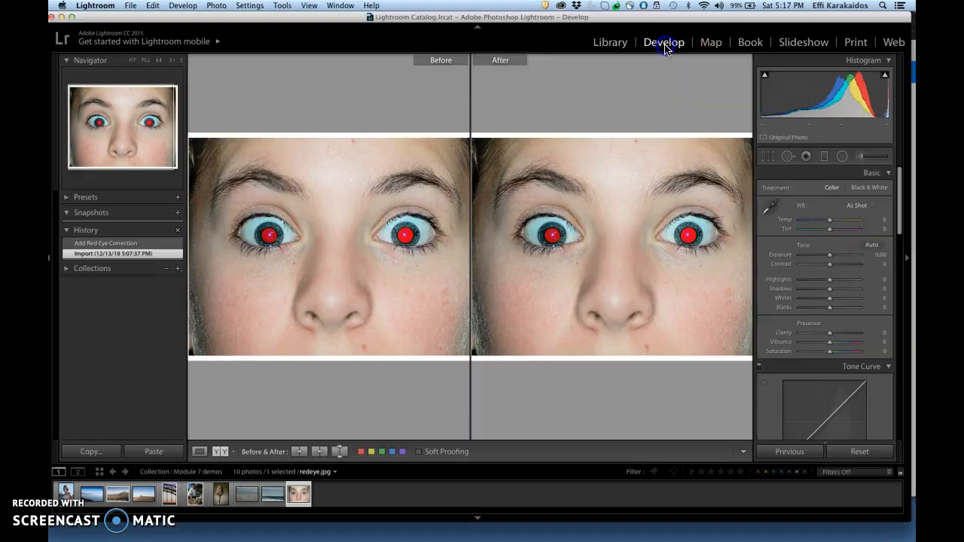
click(569, 303)
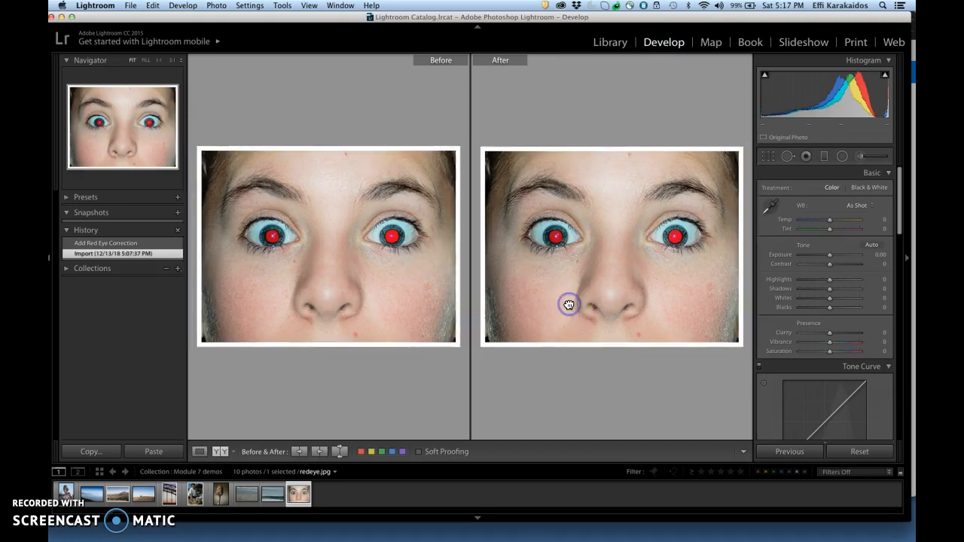
click(569, 304)
drag(568, 303, 501, 315)
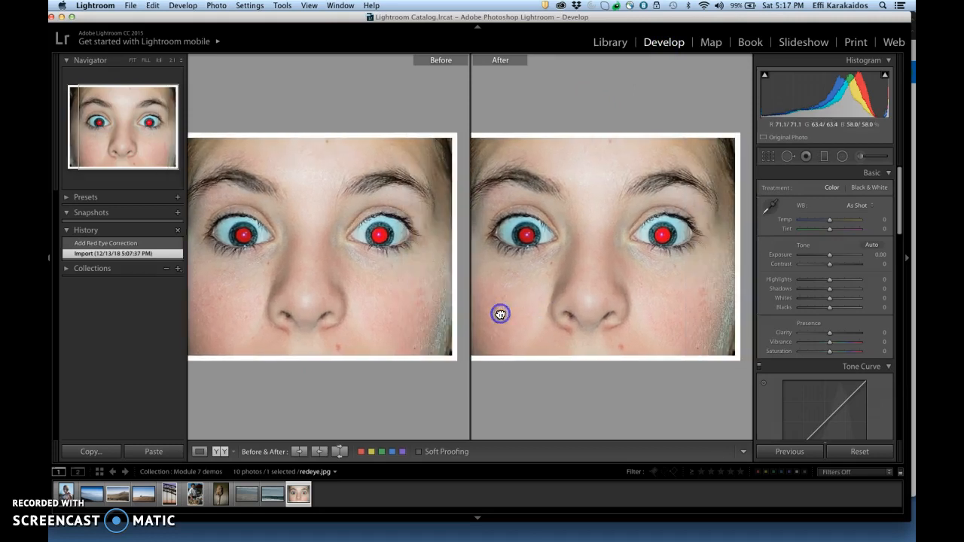
click(807, 157)
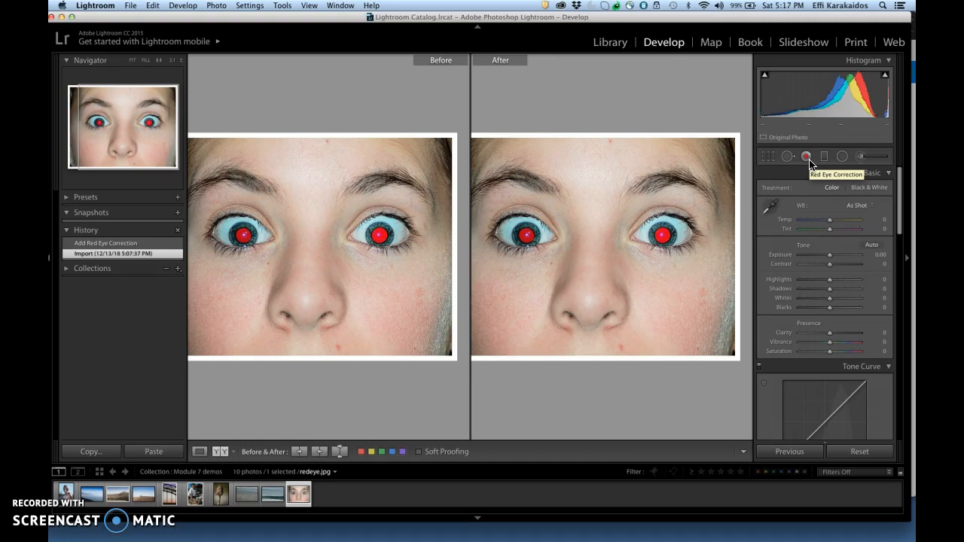
click(806, 157)
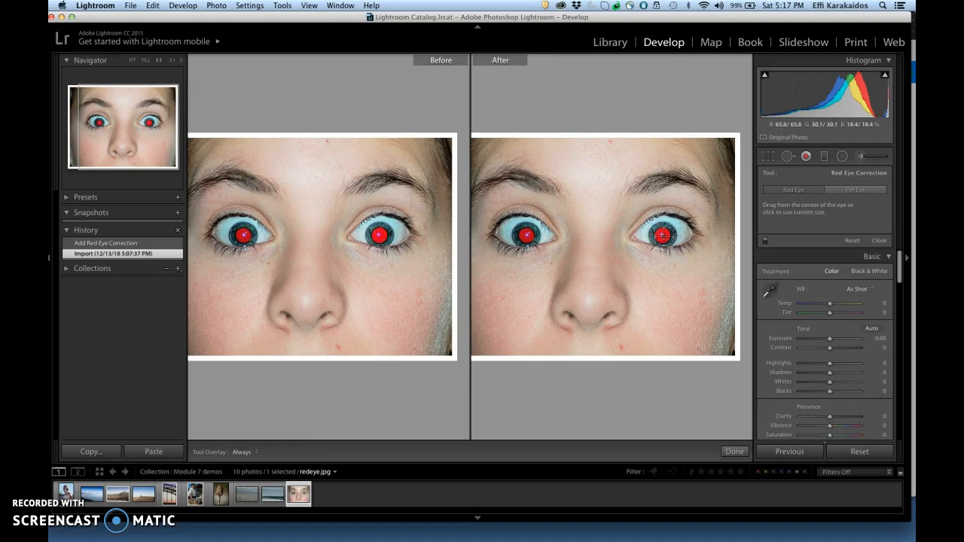
click(662, 236)
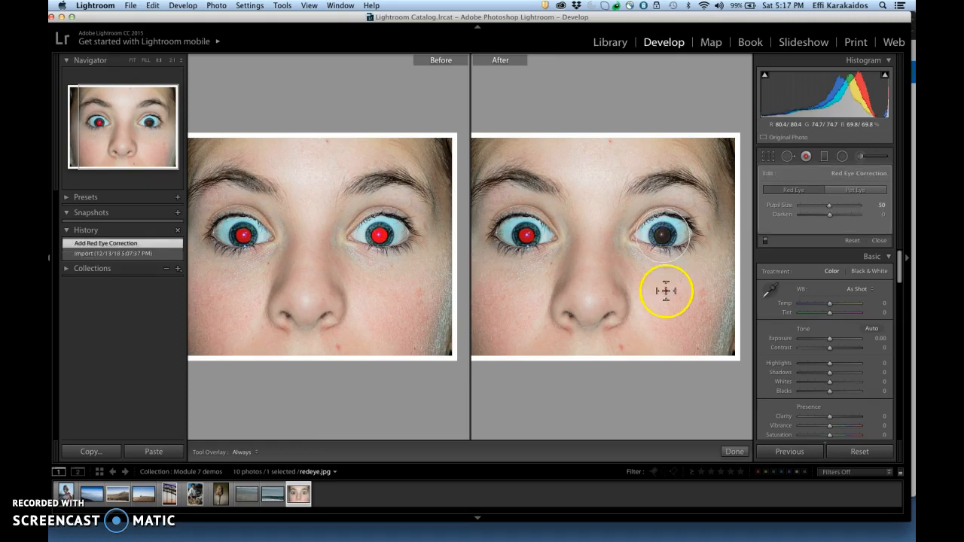
Step: Correct the red pupil of the eye on the photo's left and close the Red Eye Correction tool
drag(526, 237, 537, 245)
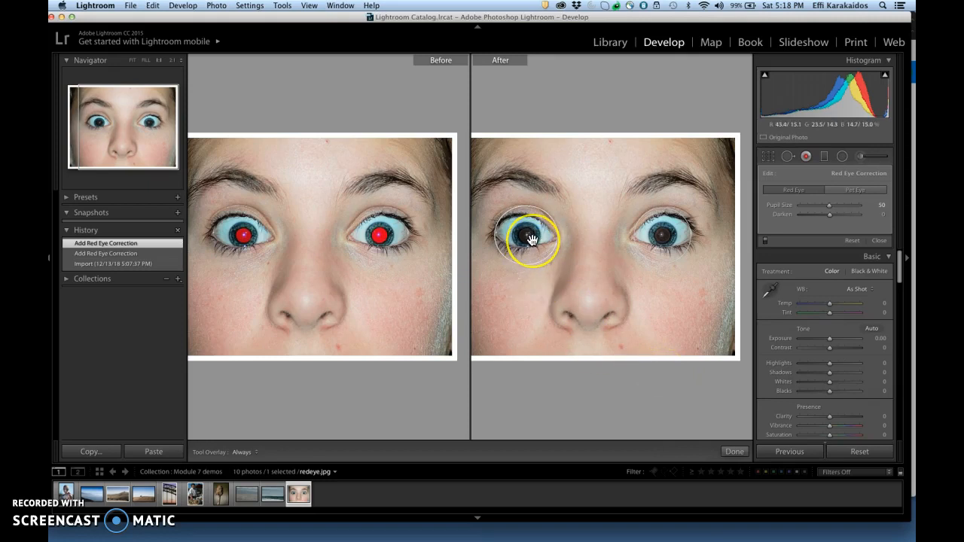
mouse_move(532, 239)
mouse_down()
mouse_move(530, 251)
mouse_move(530, 231)
mouse_up()
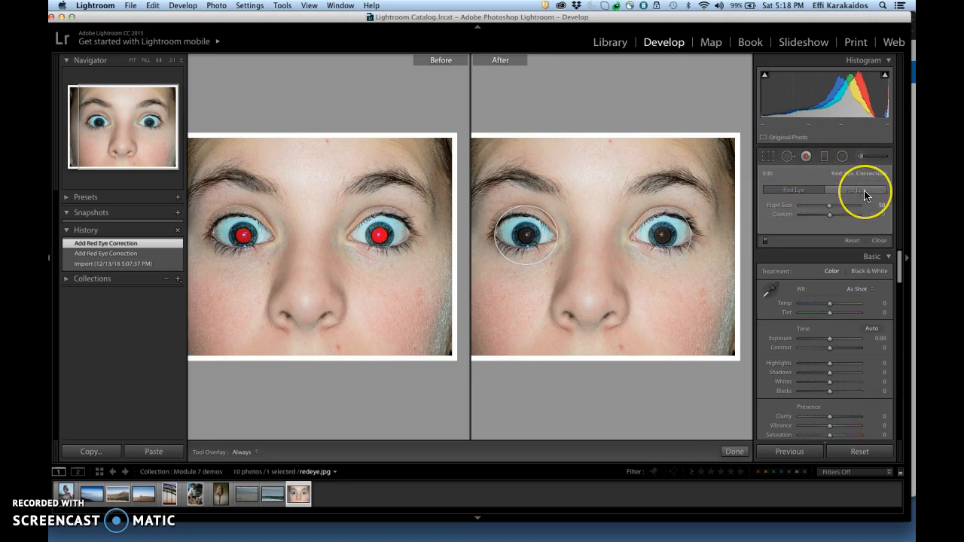
click(807, 157)
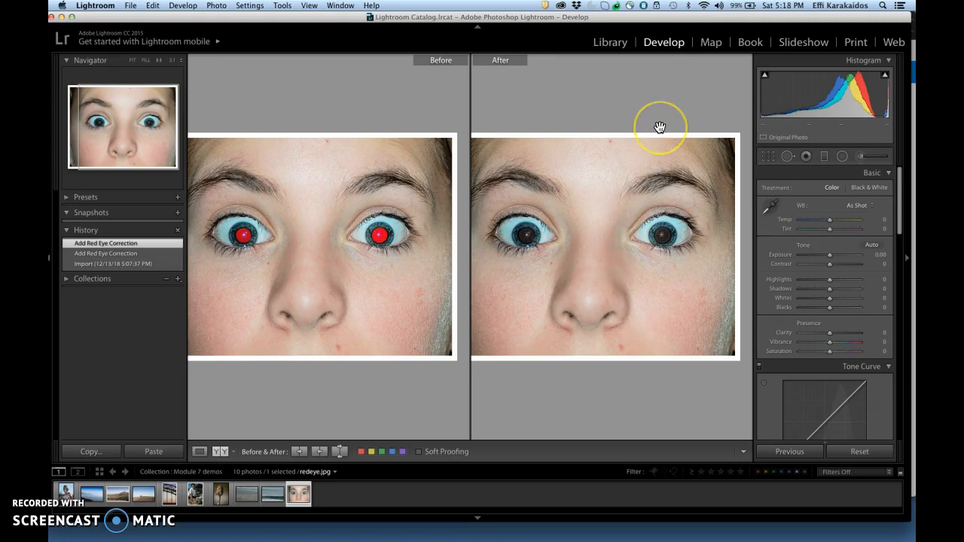
Step: Open _MG_2802.CR2 in the Develop module and compare its before and after versions around the debris beside the stem
click(615, 44)
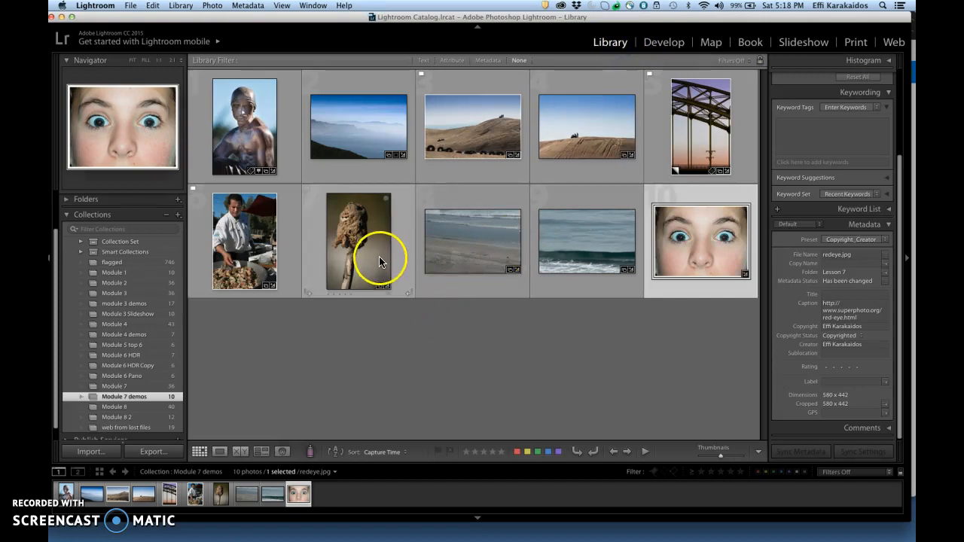
click(379, 260)
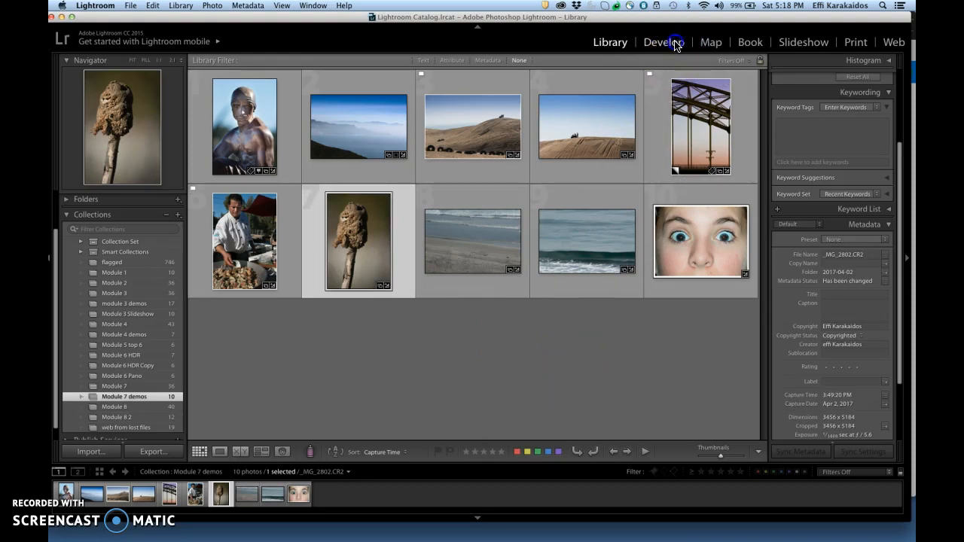
key(d)
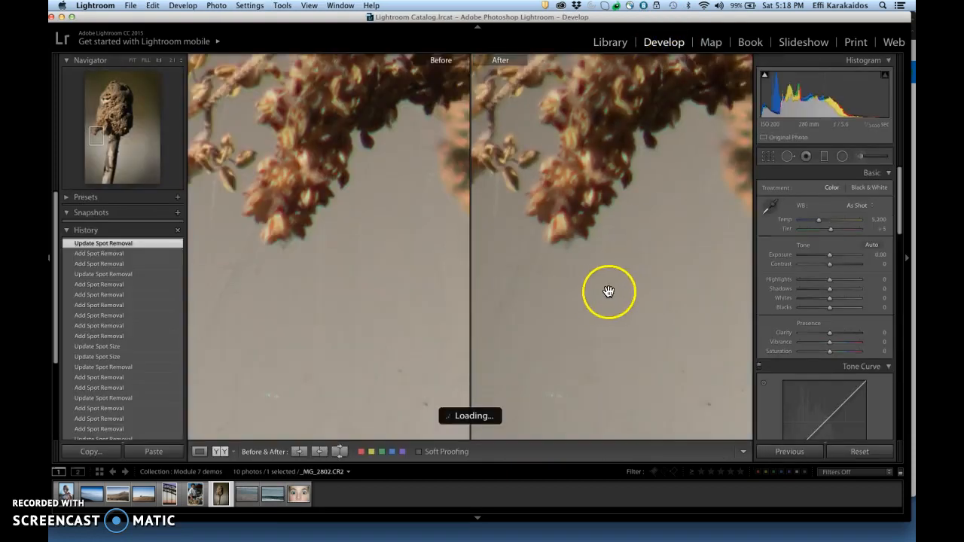
click(600, 294)
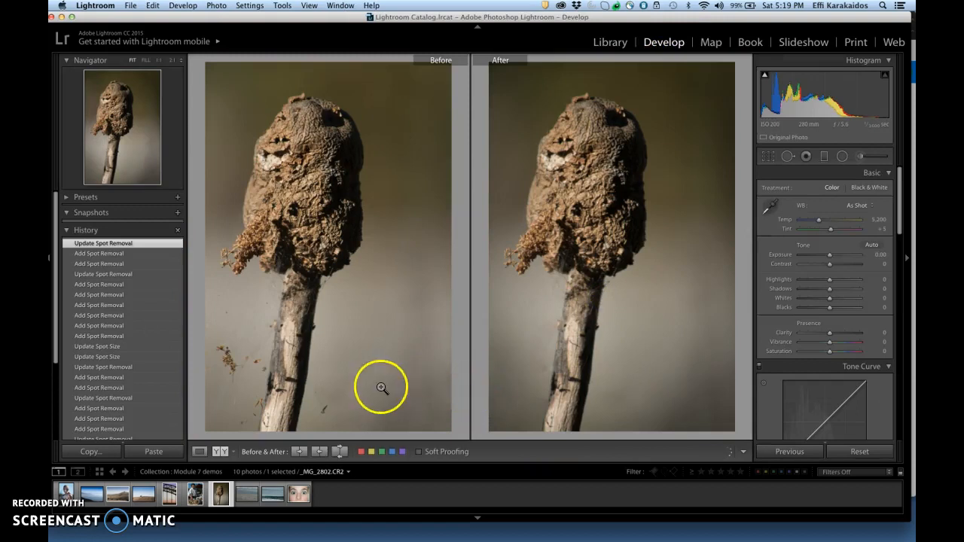
click(249, 376)
drag(248, 377, 440, 359)
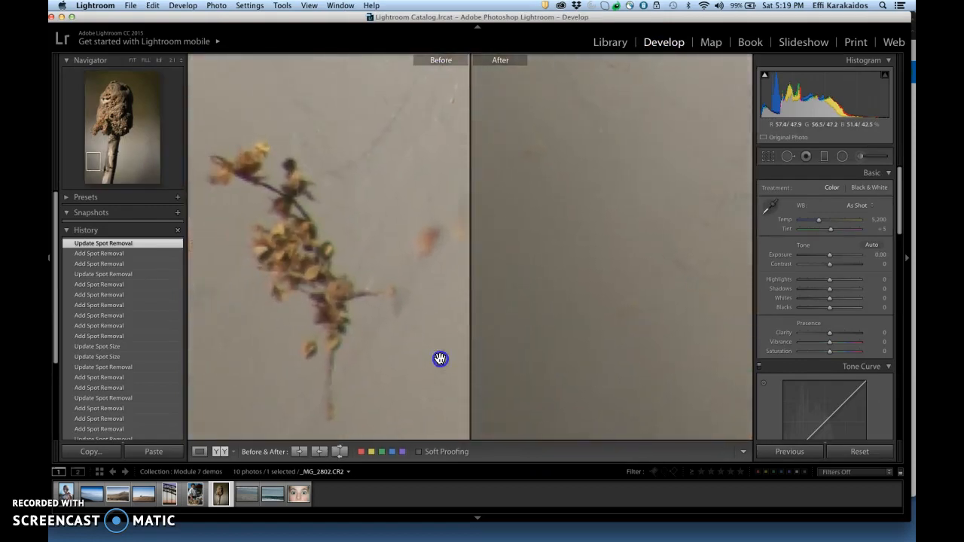
click(439, 359)
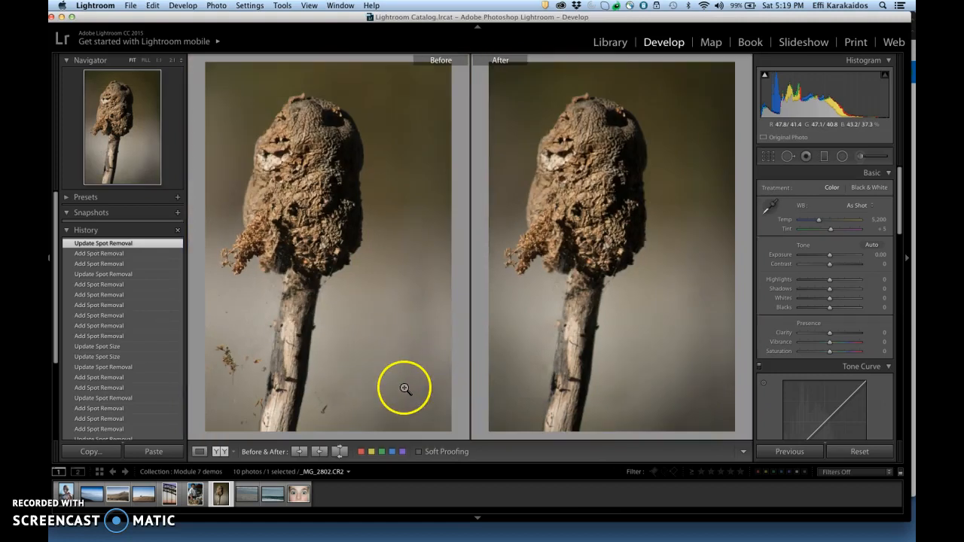
Step: Revert the photo to its Import history state and heal one small spot beside the lower stem with Spot Removal at size 25
drag(58, 301, 69, 383)
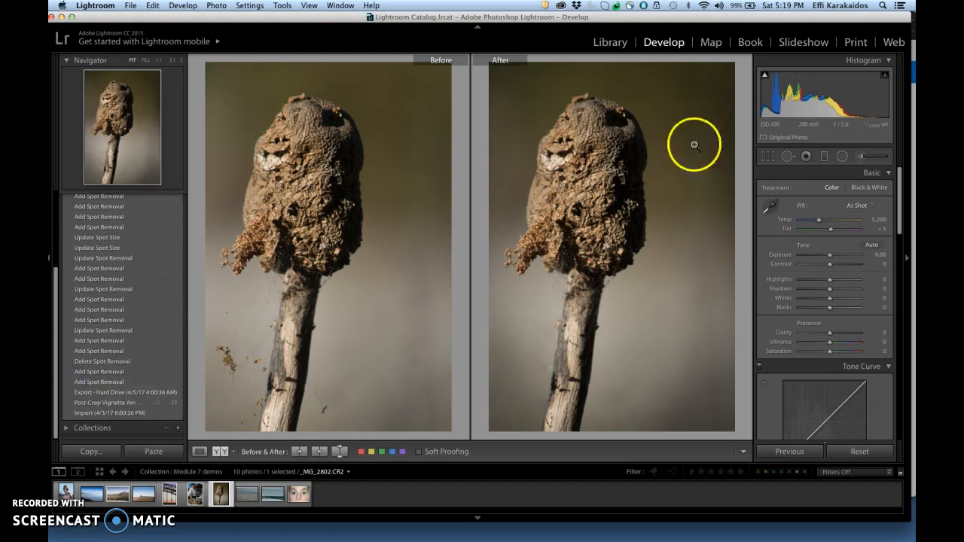
click(789, 157)
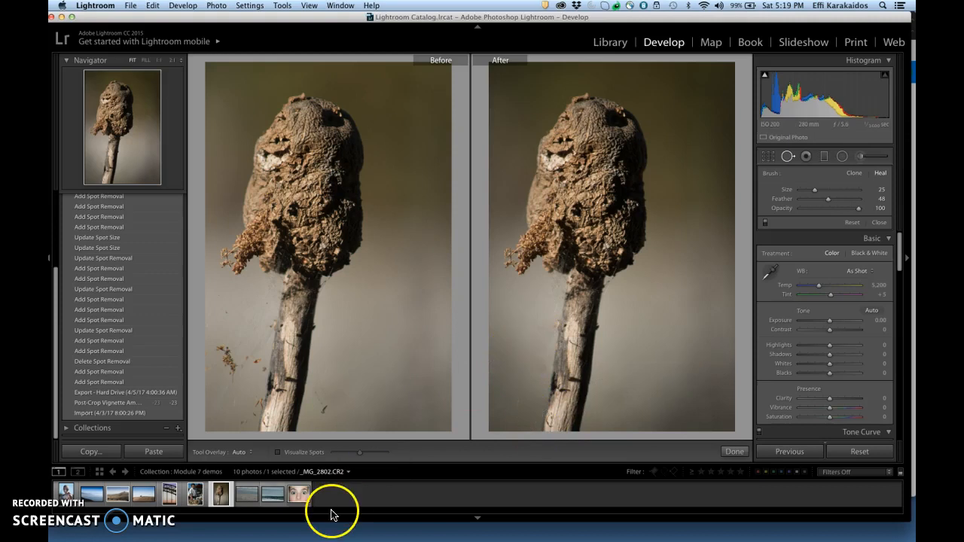
click(109, 414)
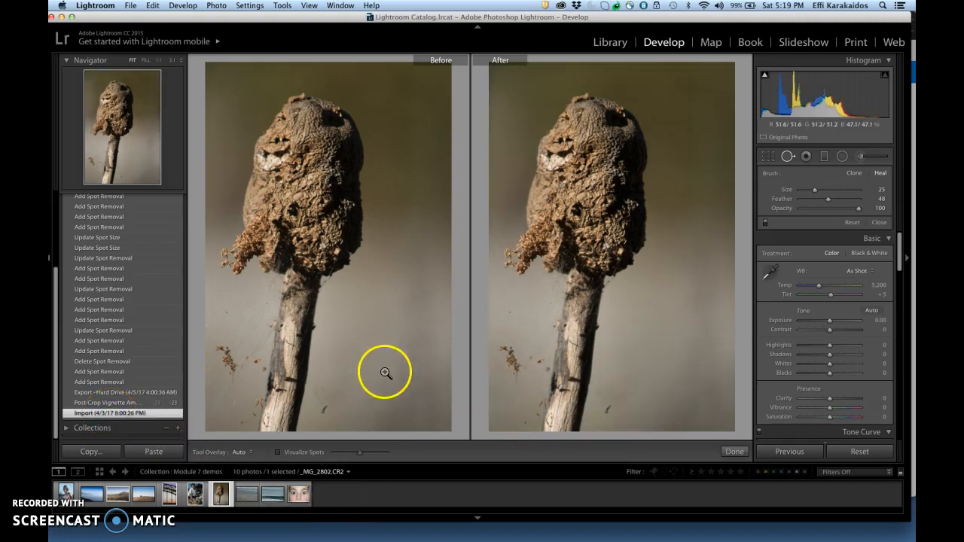
click(526, 395)
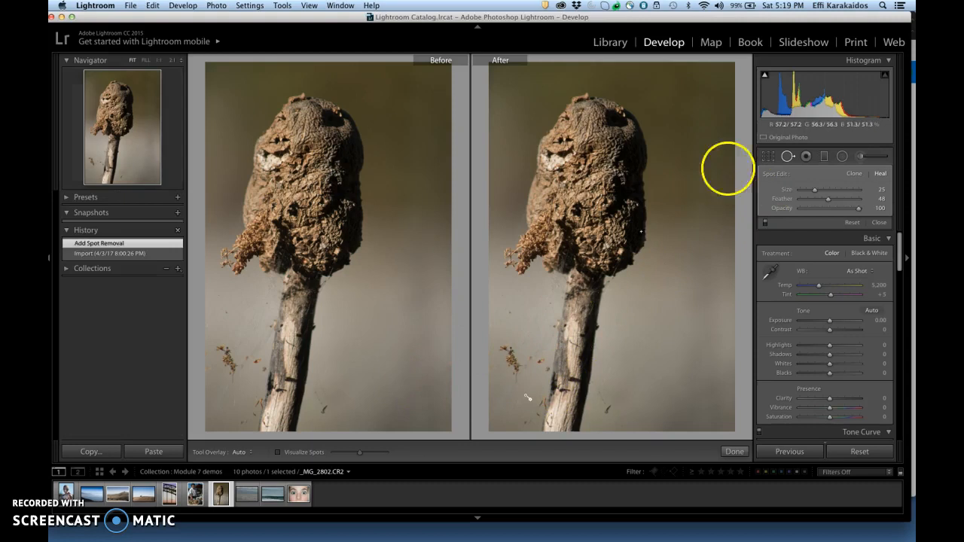
click(788, 157)
Step: Show the photo in single-image Loupe view at 1:2 zoom, framed on the debris beside the stem
click(529, 412)
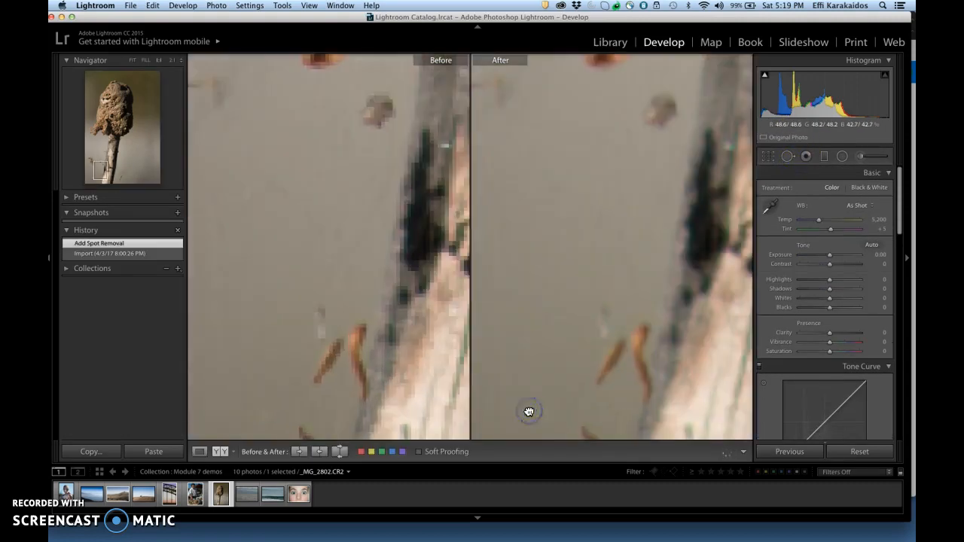
drag(605, 308, 605, 409)
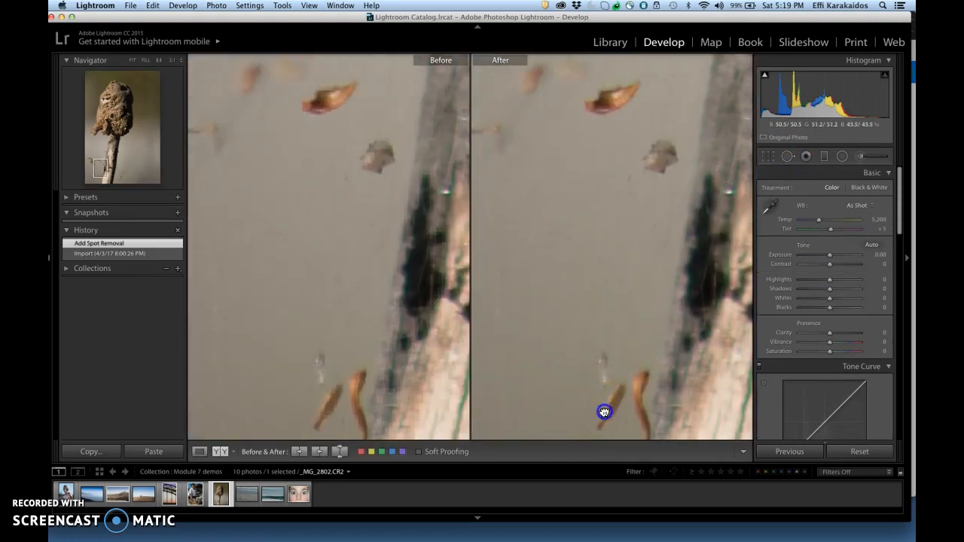
drag(595, 251, 592, 389)
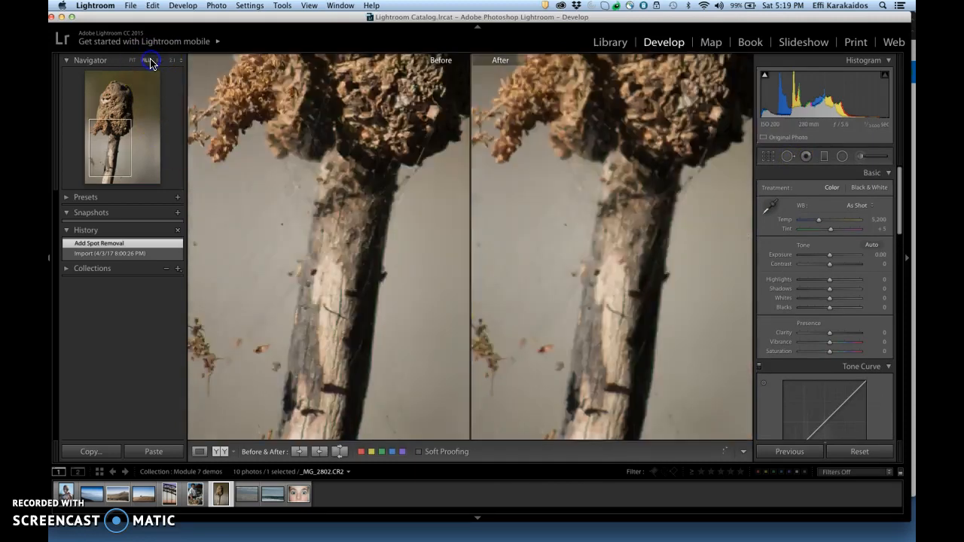
click(147, 62)
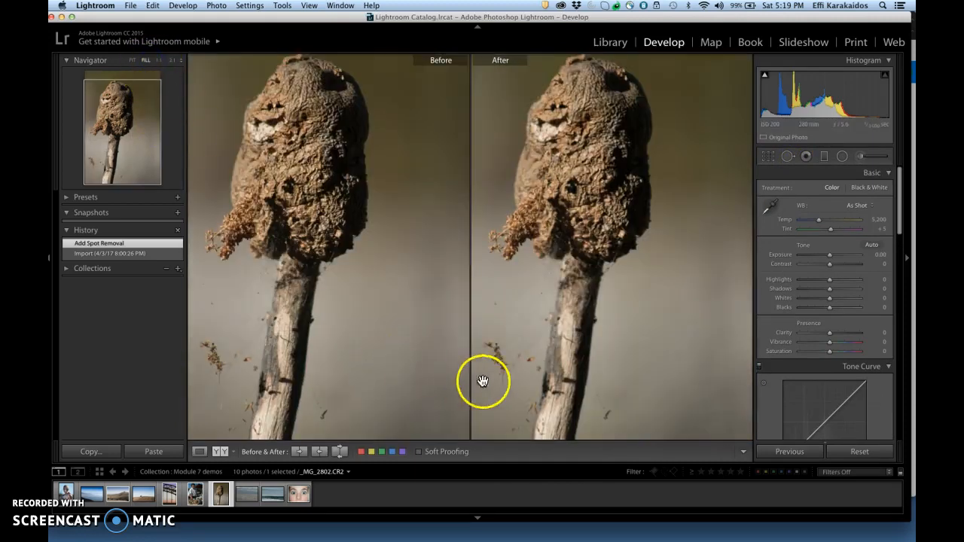
click(179, 60)
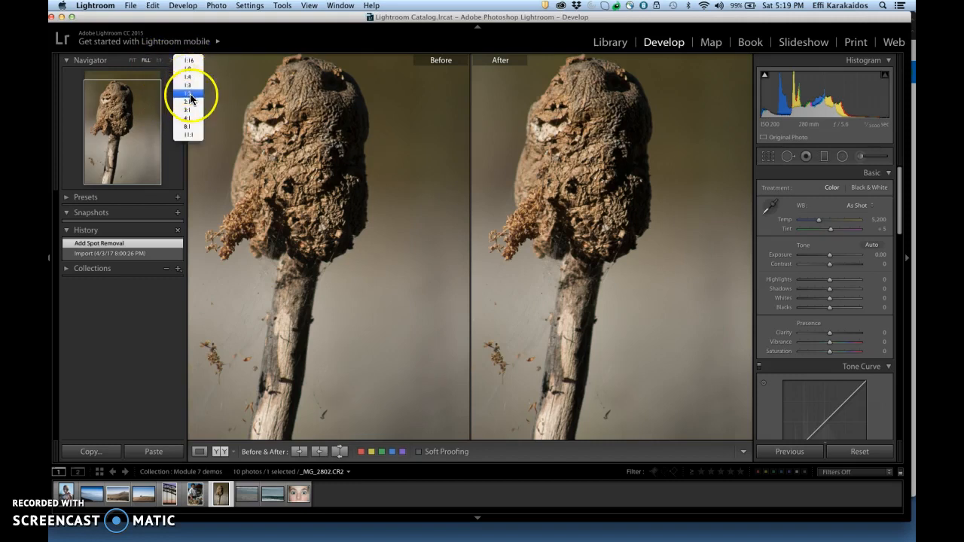
click(190, 93)
drag(481, 274, 585, 295)
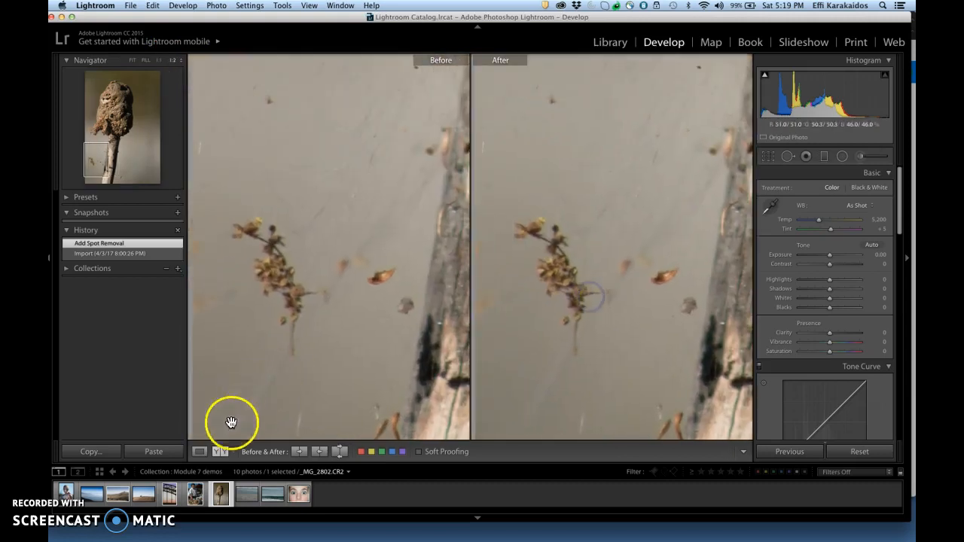
click(198, 451)
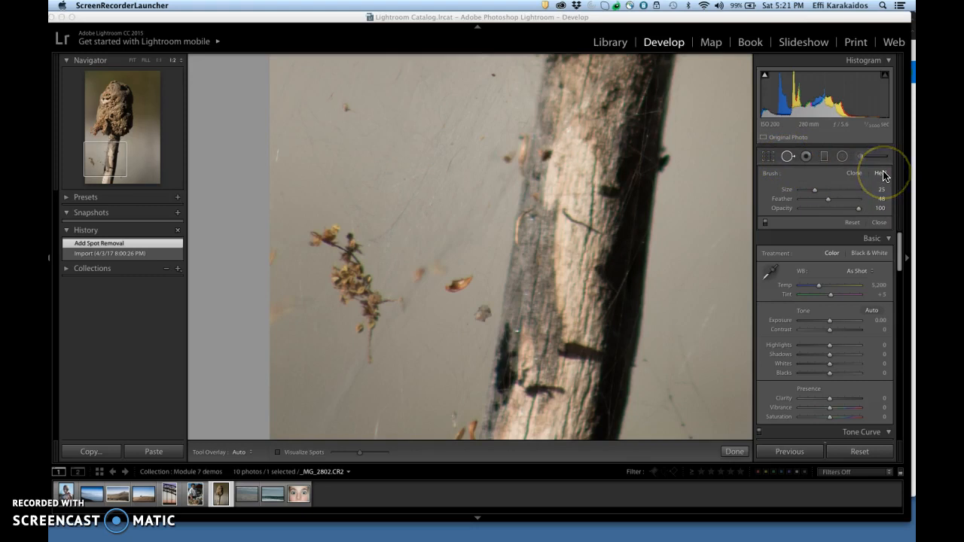
Step: Heal the three small debris fragments between twig cluster and stem with a size 75 Heal brush, moving the first one's source to cleaner background
click(461, 284)
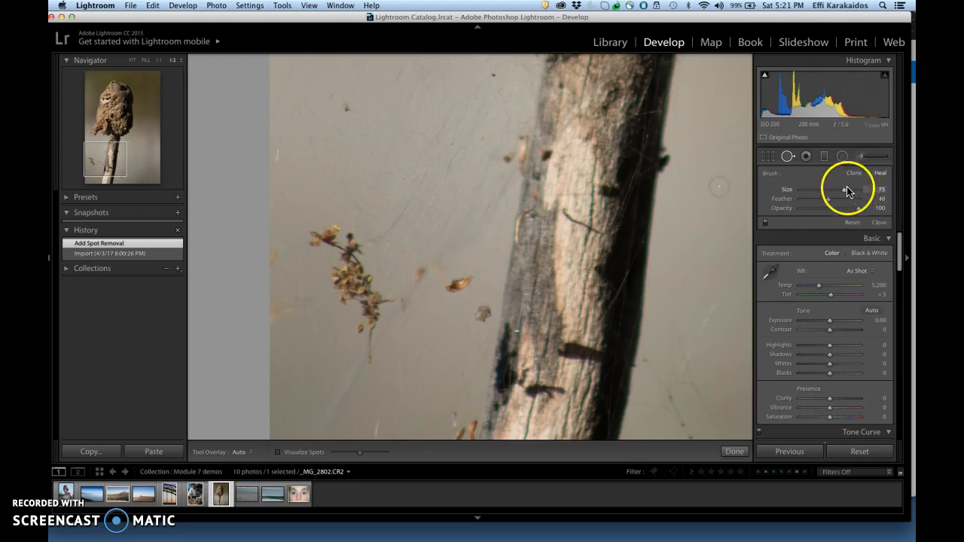
click(462, 282)
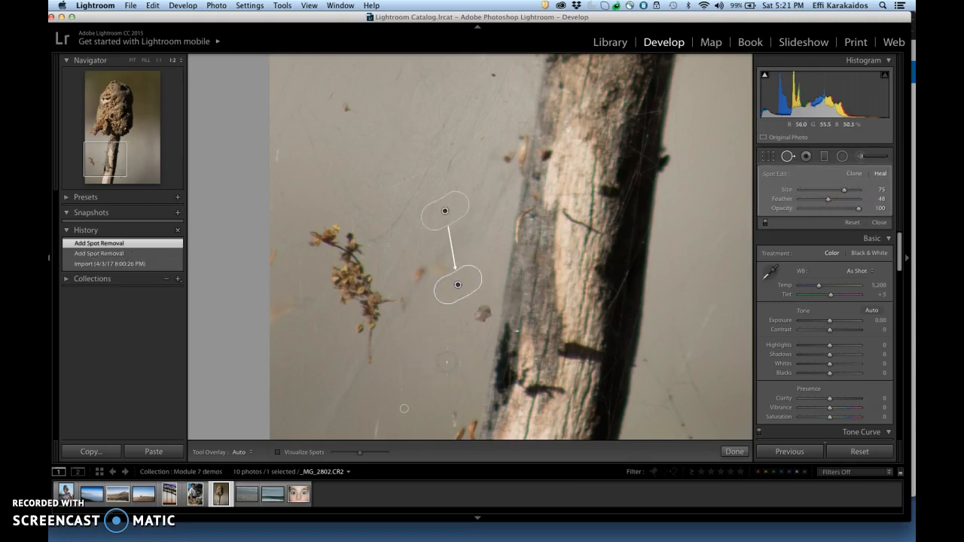
click(501, 258)
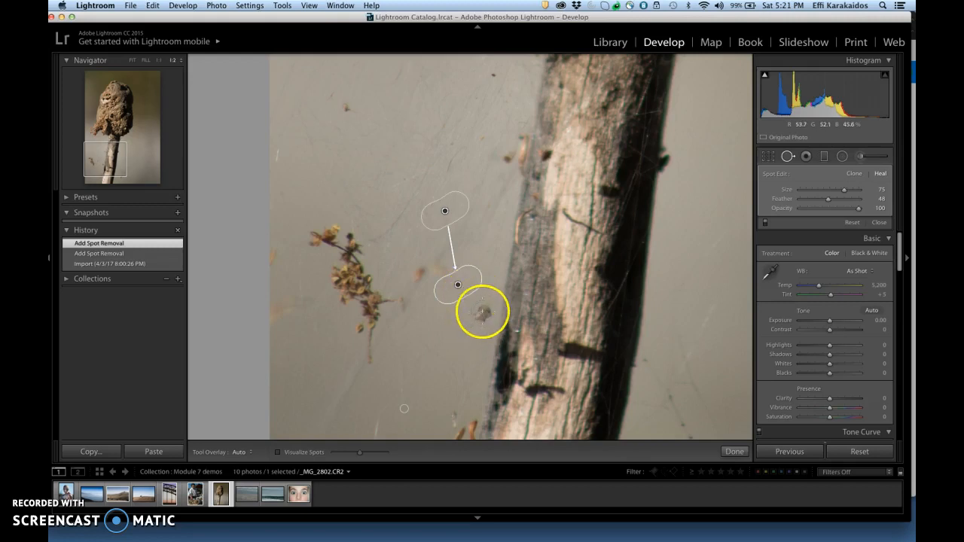
mouse_move(452, 220)
mouse_down()
mouse_move(452, 207)
mouse_move(364, 174)
mouse_move(346, 183)
mouse_up()
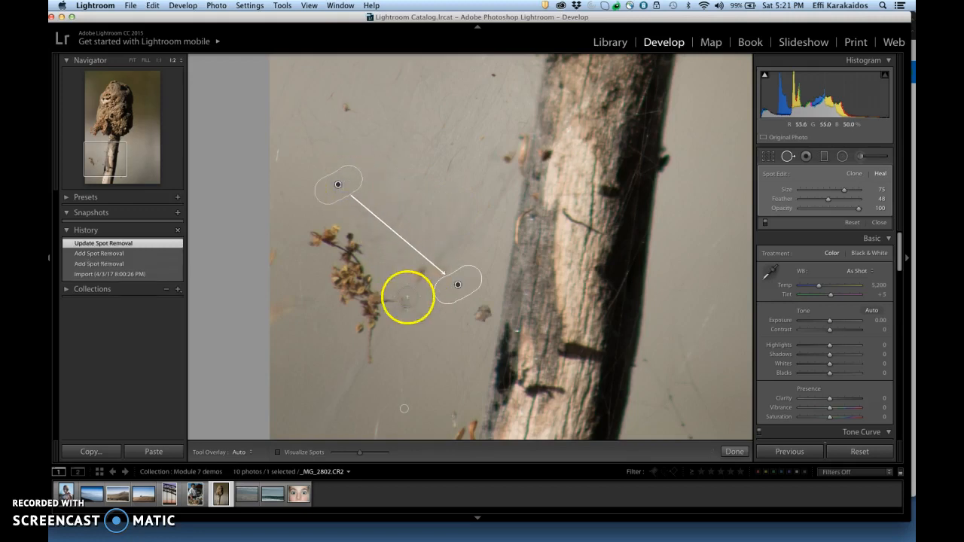
click(483, 314)
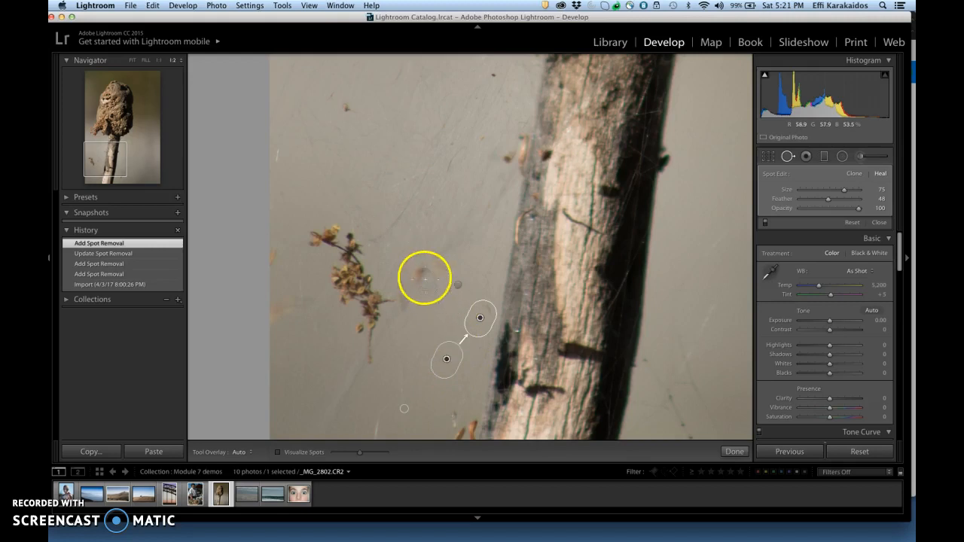
click(419, 280)
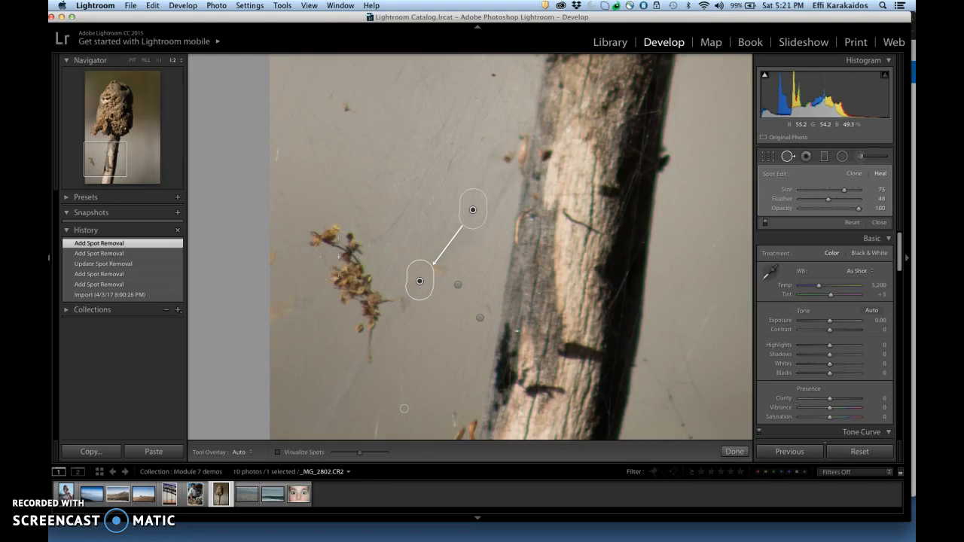
Step: Heal the large twig cluster beside the stem with a size 76 brush stroke and move its source to clean background above
mouse_move(323, 236)
mouse_down()
mouse_move(356, 256)
mouse_move(357, 274)
mouse_move(341, 278)
mouse_move(376, 309)
mouse_move(369, 360)
mouse_up()
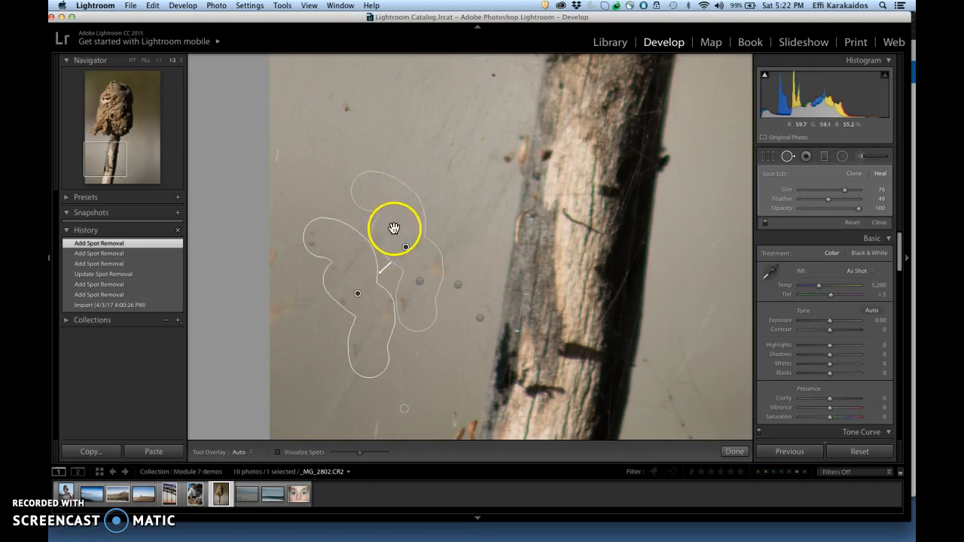
drag(388, 180, 388, 180)
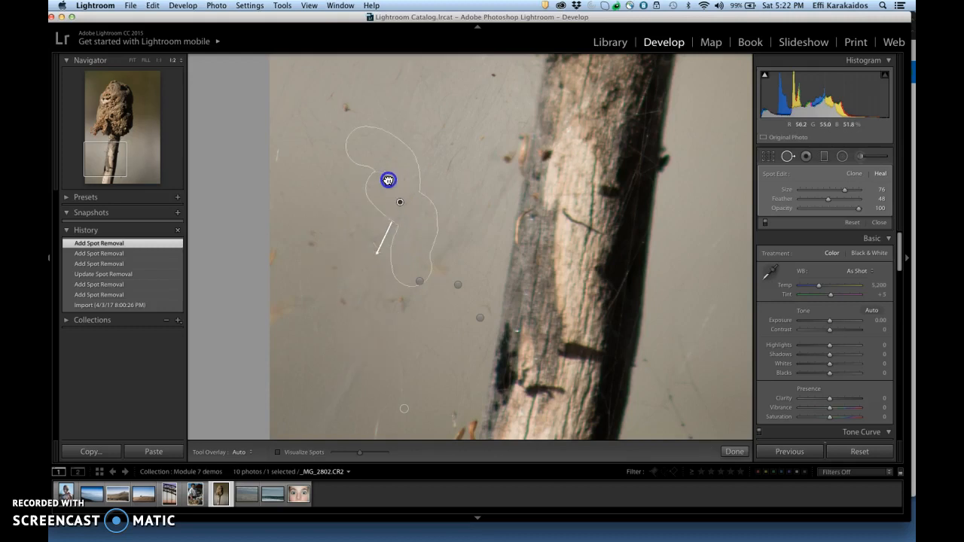
drag(328, 136, 322, 135)
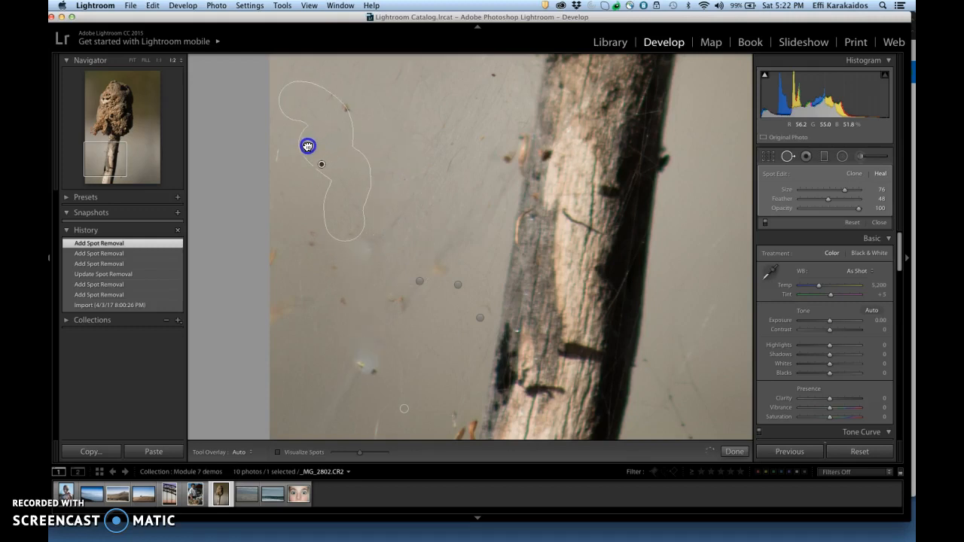
drag(315, 162, 396, 124)
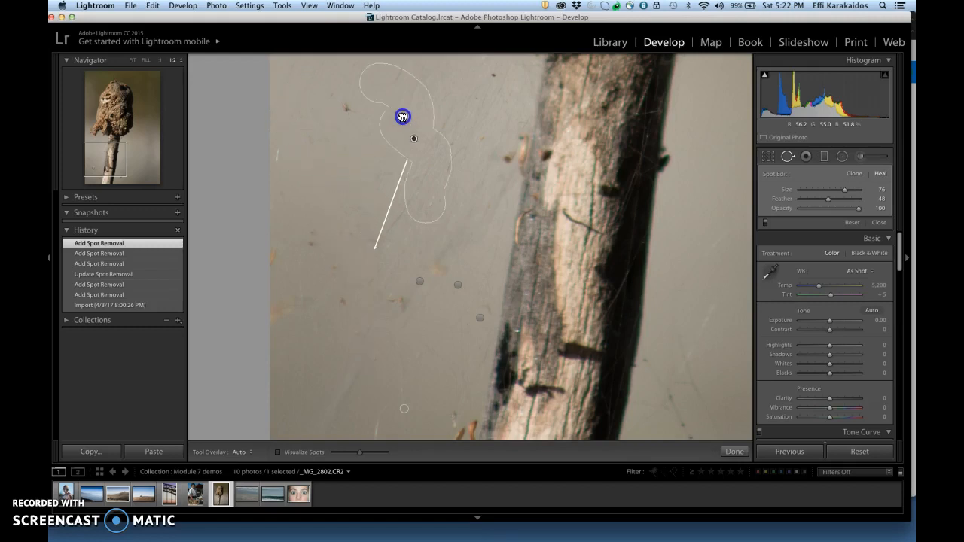
drag(402, 117, 403, 118)
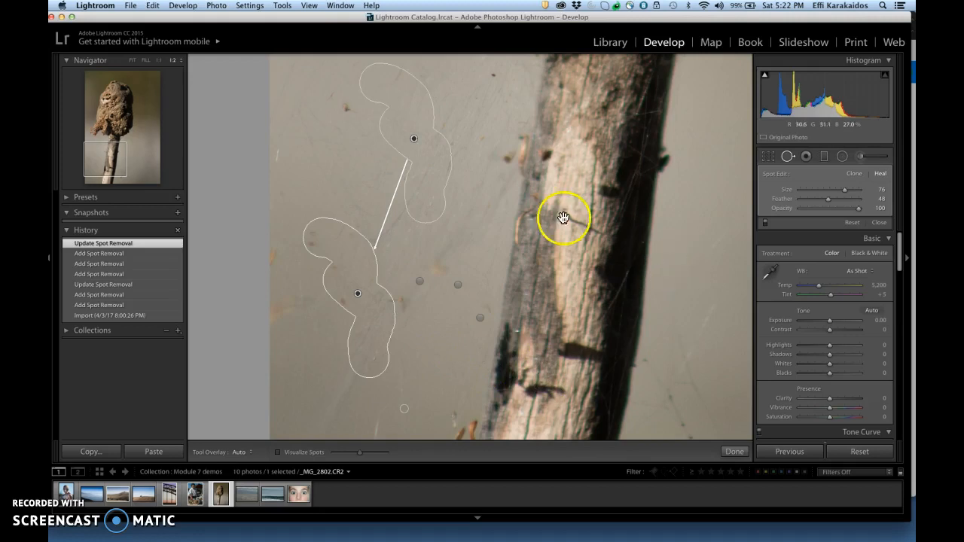
Step: Clone out the dark speck beside the upper stem at size 76, trying the stem as source before moving it to clean background
drag(454, 181, 483, 365)
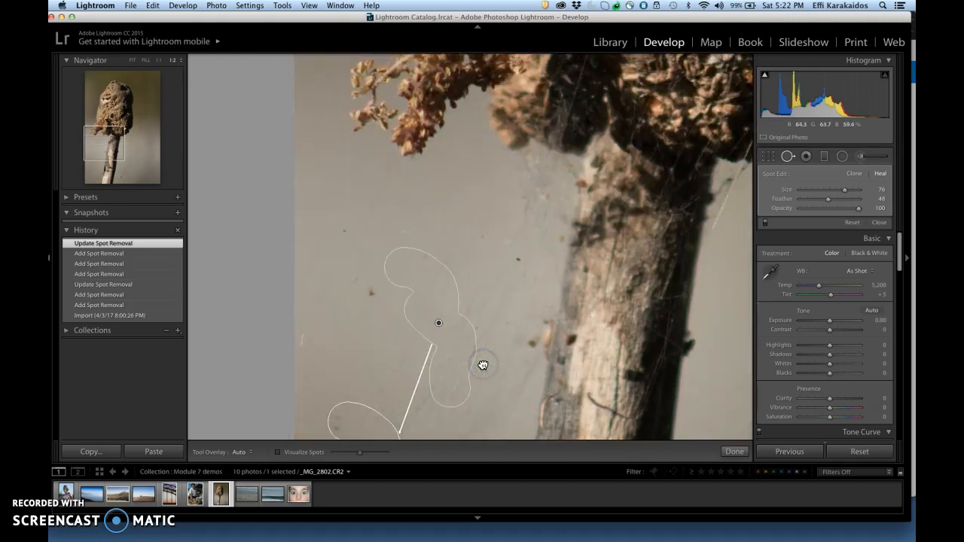
click(853, 175)
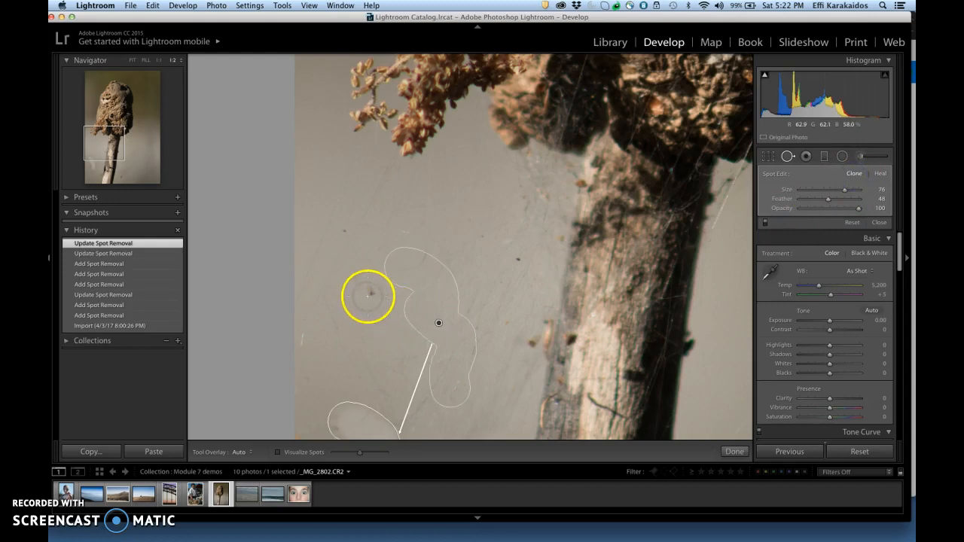
click(370, 294)
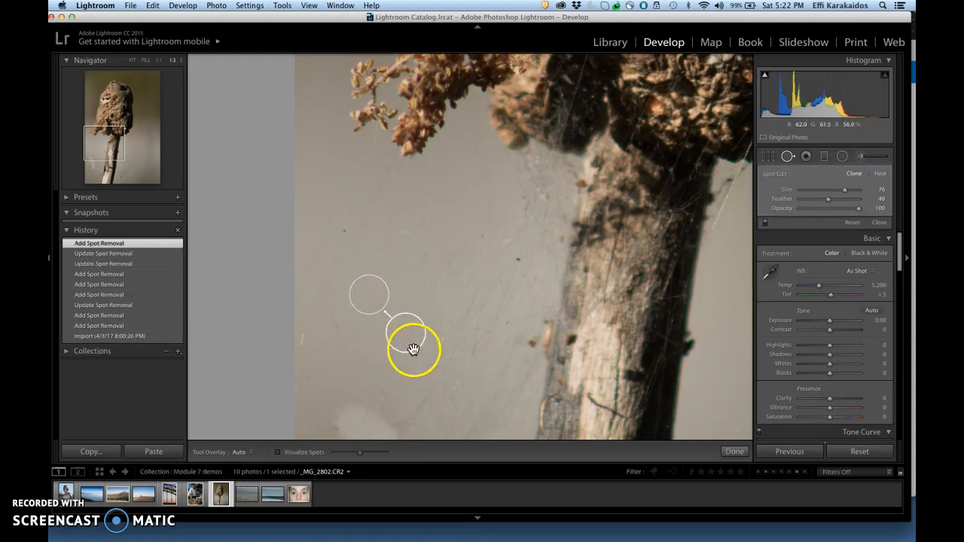
drag(410, 336, 634, 263)
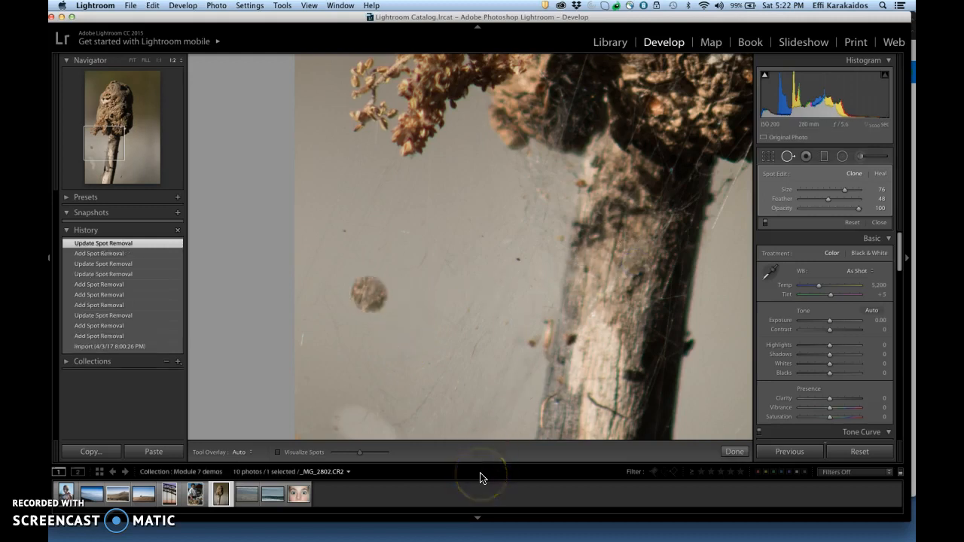
drag(629, 263, 426, 238)
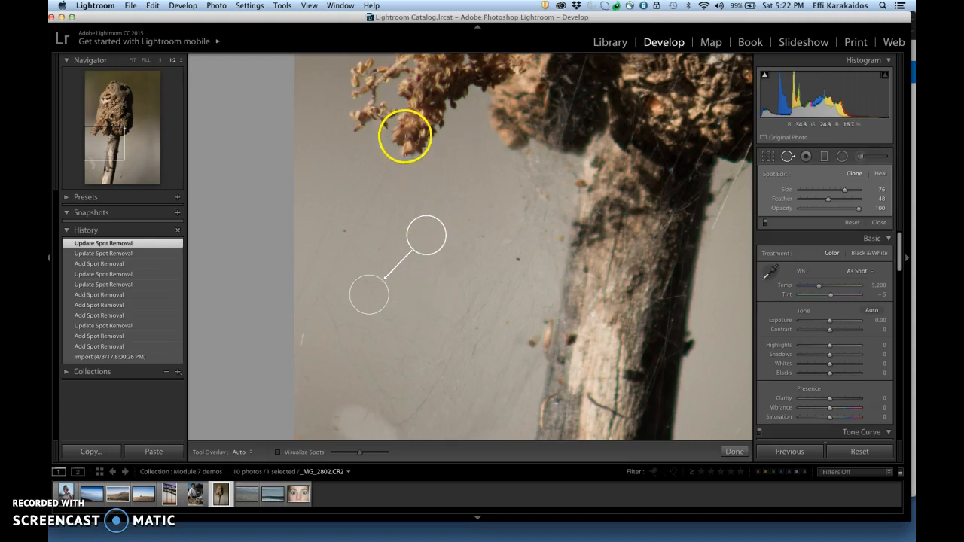
Step: Extend the hanging seed cluster's lower tip with two size 76 Clone spots, moving the lower spot's source onto the cluster
click(416, 127)
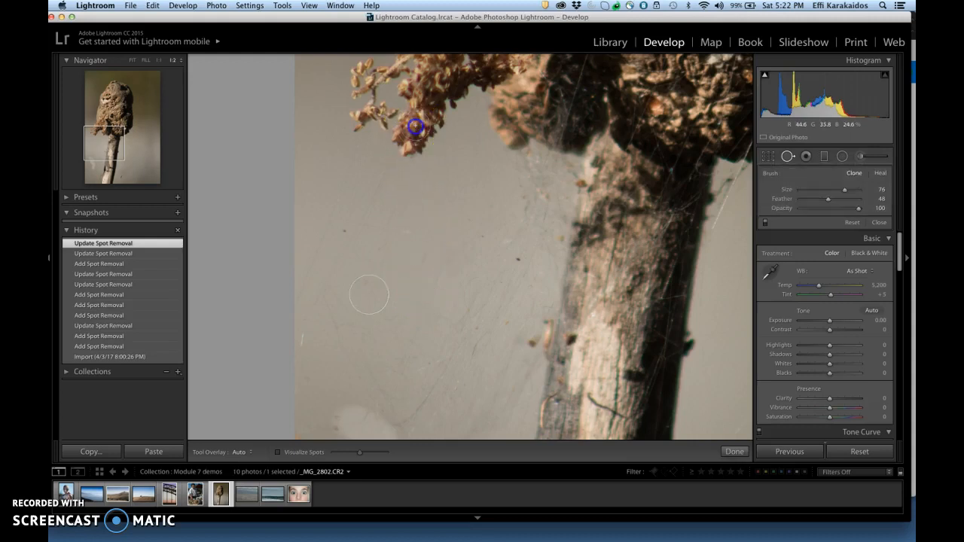
mouse_move(416, 127)
mouse_down()
mouse_move(427, 80)
mouse_move(417, 137)
mouse_up()
click(403, 169)
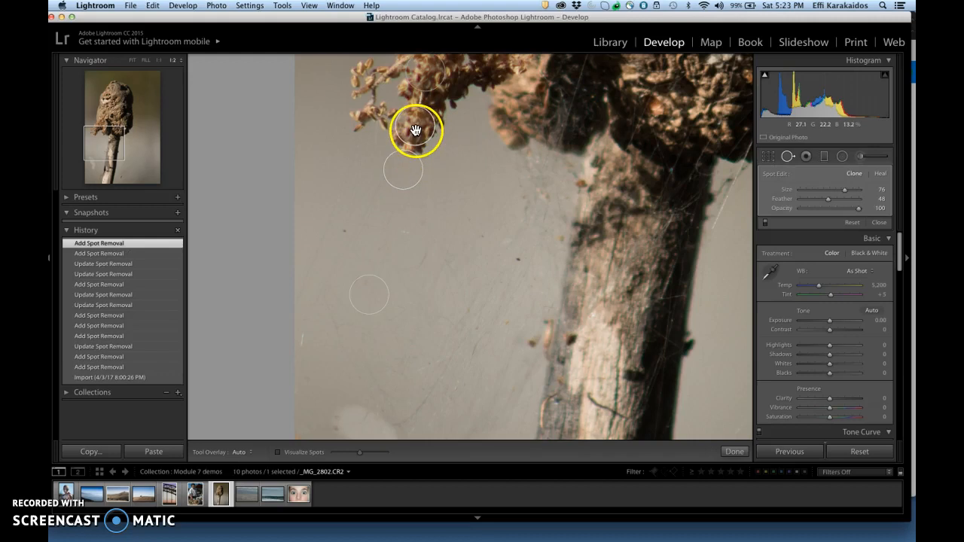
mouse_move(452, 155)
mouse_down()
mouse_move(400, 133)
mouse_move(409, 122)
mouse_move(402, 156)
mouse_up()
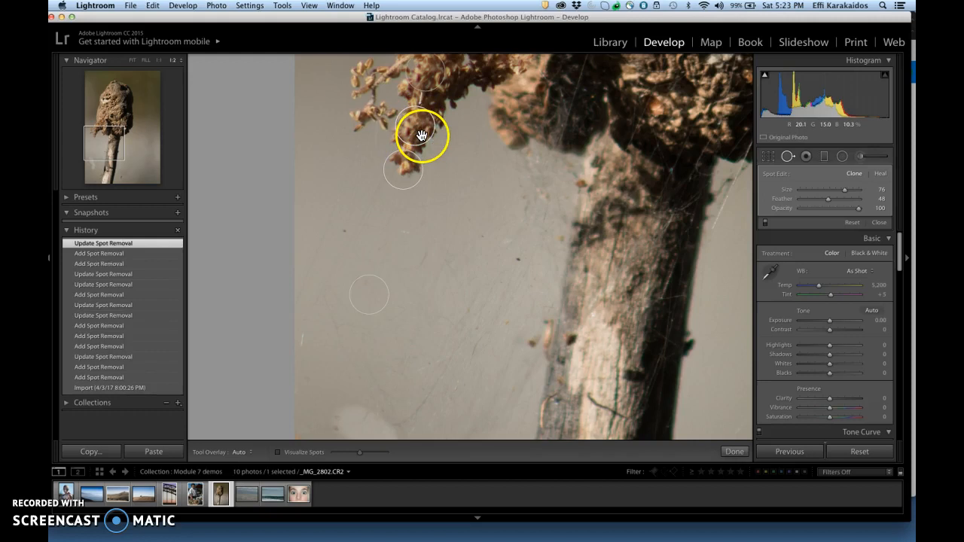
click(520, 267)
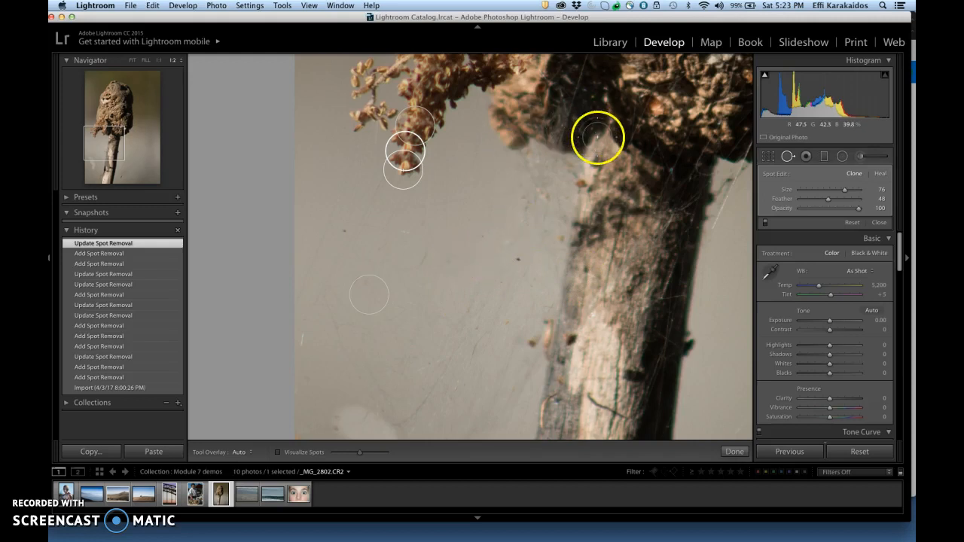
Step: Heal a background patch below the seed cluster, try sourcing it from the stem and the cluster, and delete the spot
click(881, 173)
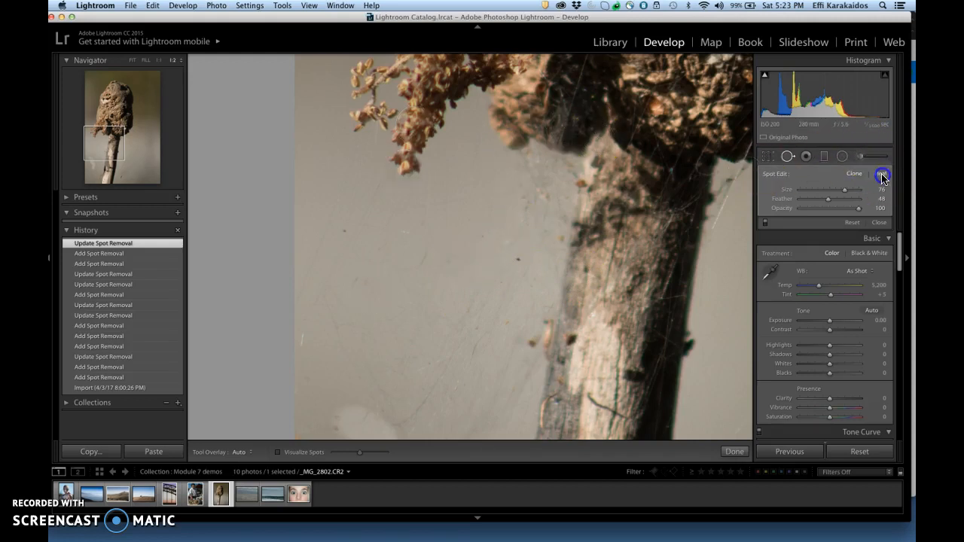
mouse_move(456, 204)
mouse_down()
mouse_move(426, 239)
mouse_move(445, 213)
mouse_up()
click(365, 228)
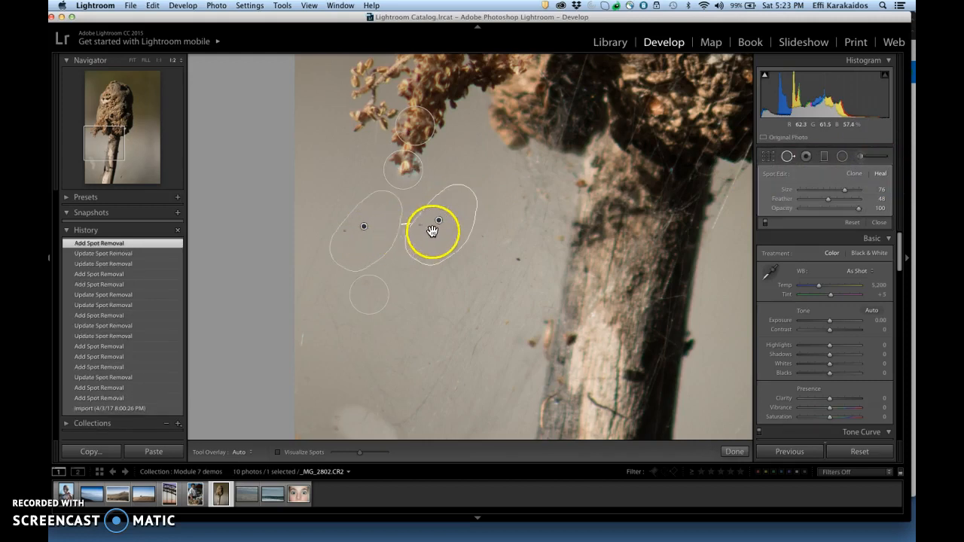
mouse_move(532, 112)
mouse_down()
mouse_move(506, 109)
mouse_move(538, 101)
mouse_move(620, 212)
mouse_up()
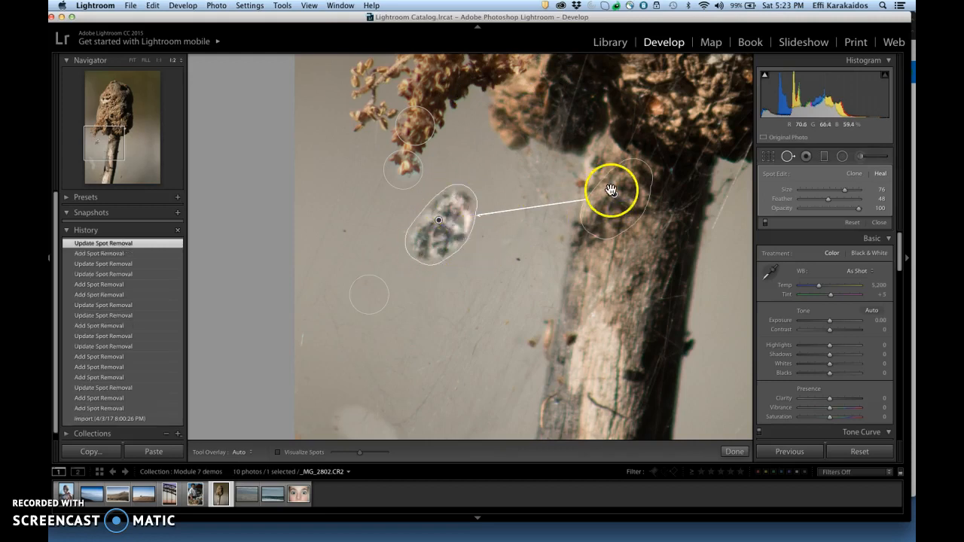
drag(611, 189, 443, 77)
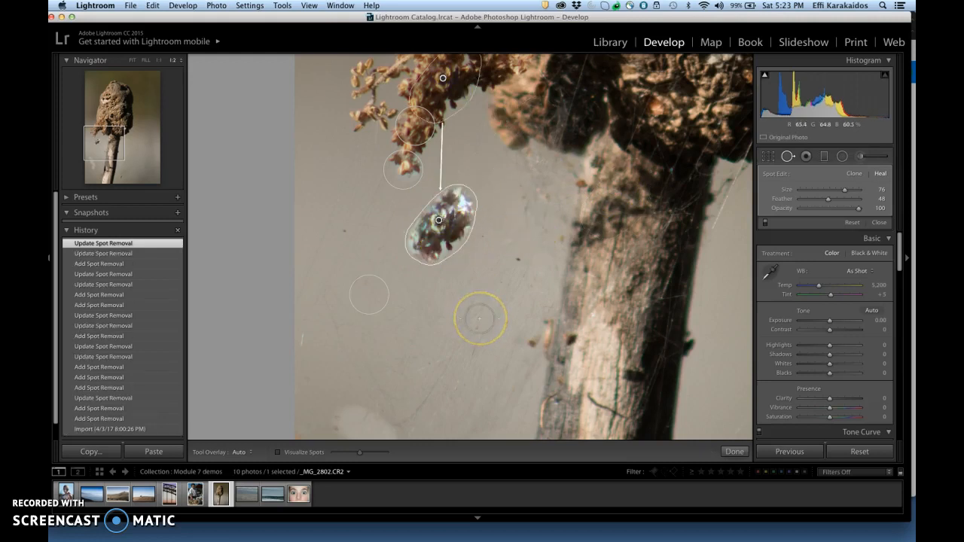
key(Delete)
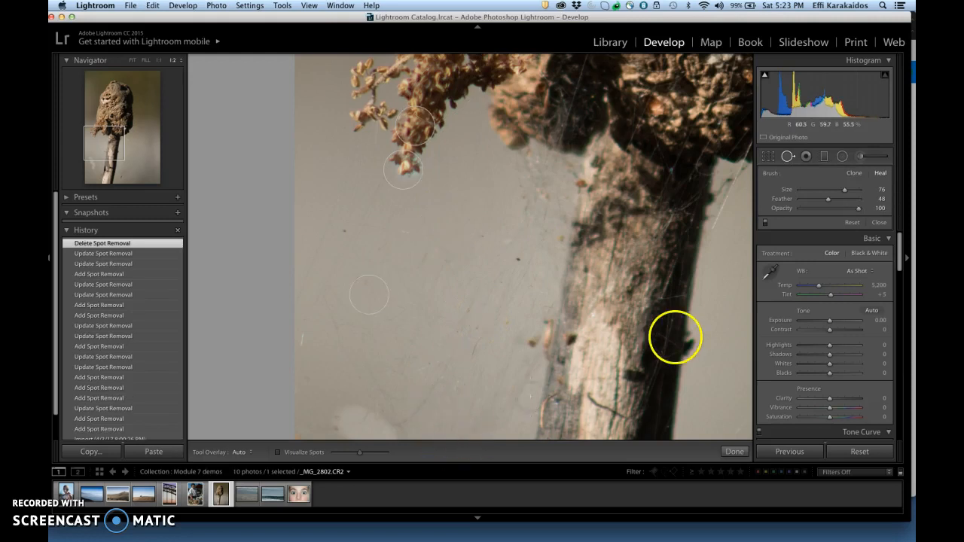
Step: Switch the large spot covering the removed twig cluster from Clone to Heal
drag(485, 400, 472, 167)
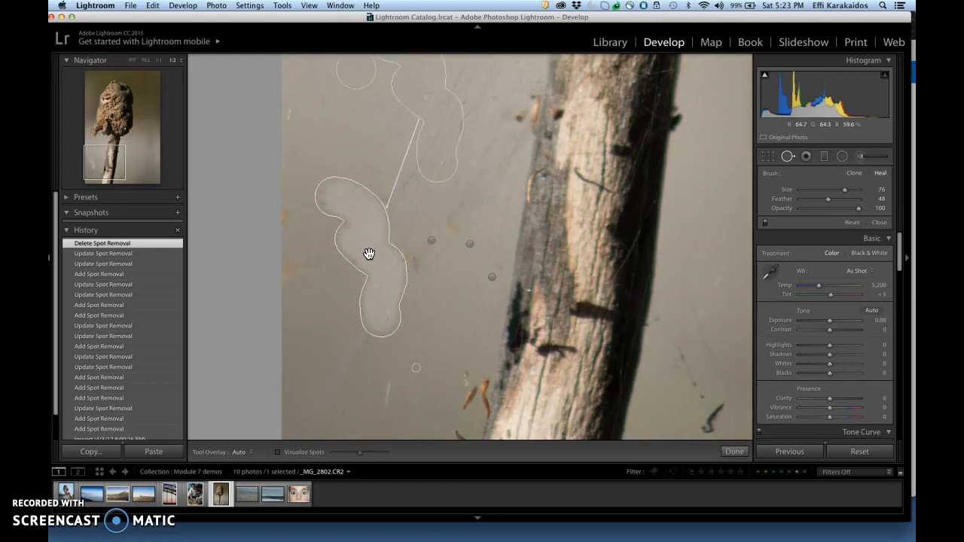
click(369, 253)
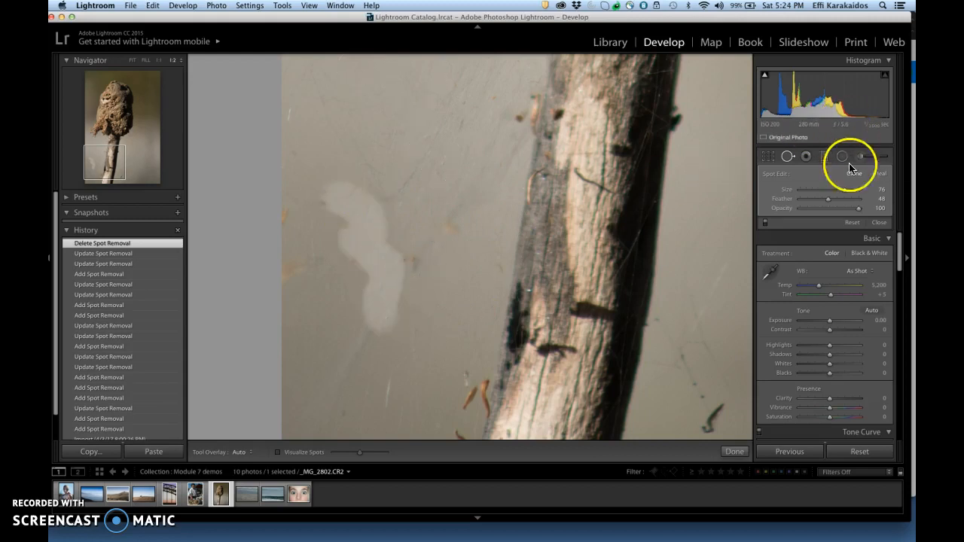
click(880, 175)
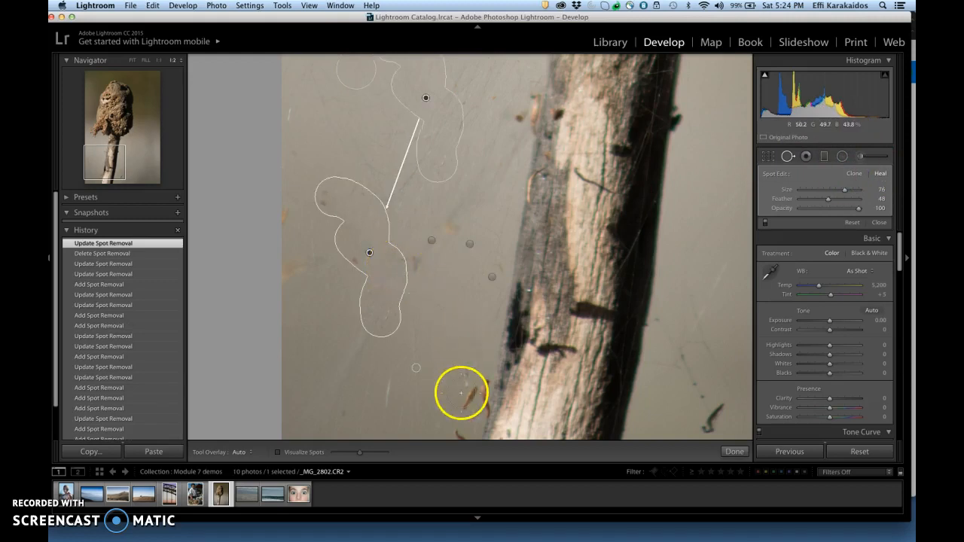
Step: Heal the debris right of the lower stem at size 76 and the flakes left of it at size 66, resourcing the orange flakes' spot
drag(721, 358, 562, 244)
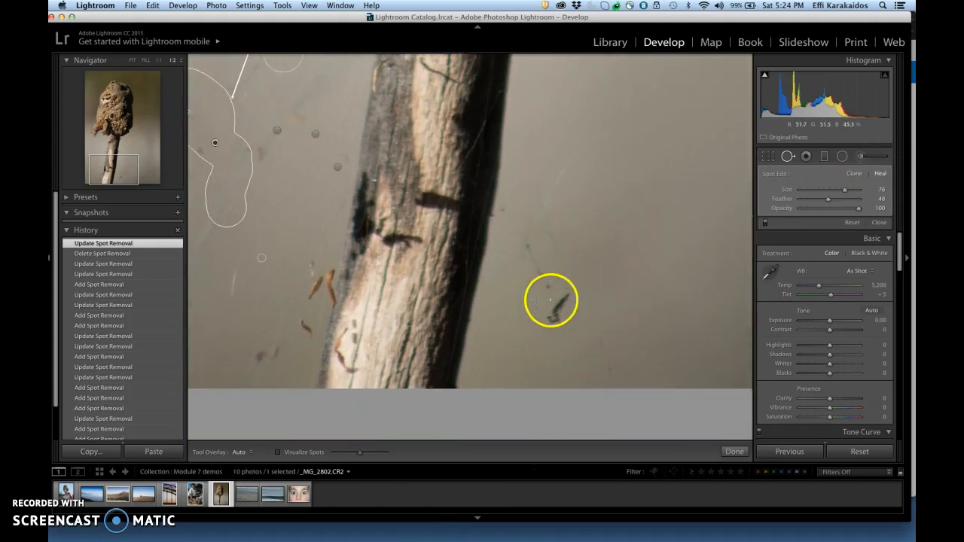
mouse_move(562, 299)
mouse_down()
mouse_move(556, 318)
mouse_move(526, 245)
mouse_up()
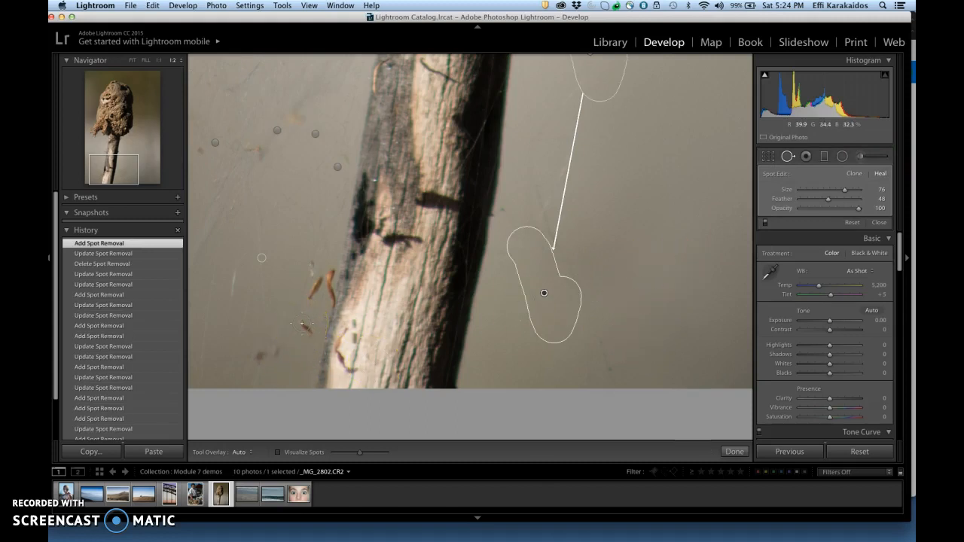
click(303, 329)
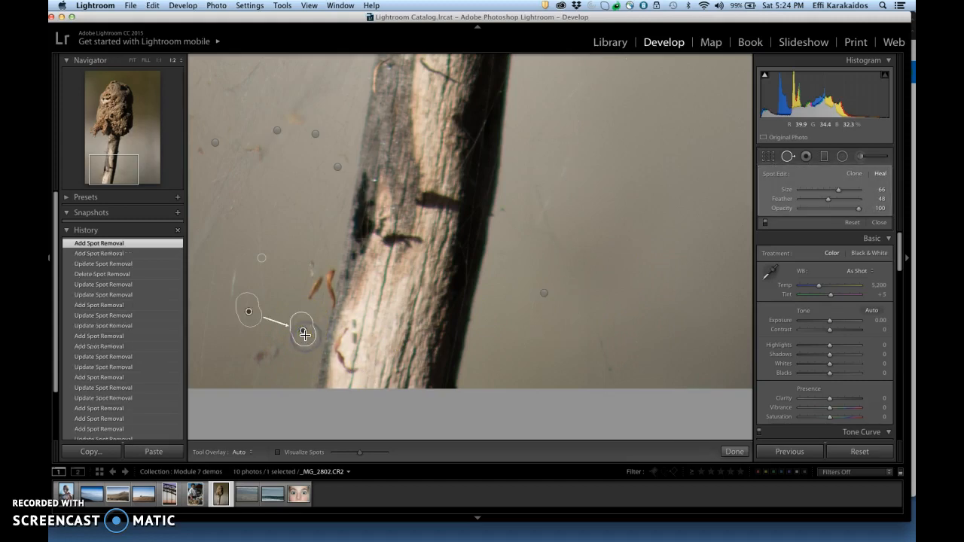
click(307, 264)
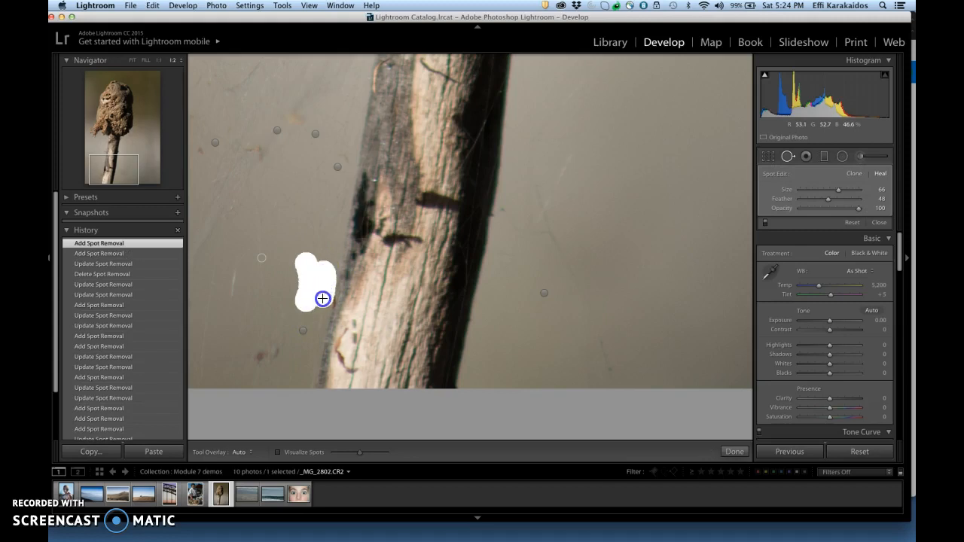
drag(322, 299, 323, 299)
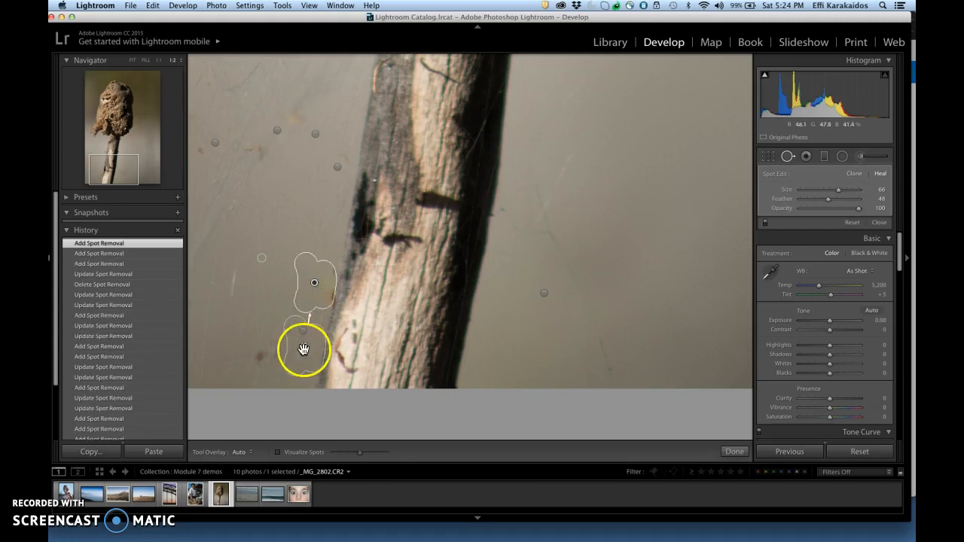
mouse_move(300, 365)
mouse_down()
mouse_move(265, 348)
mouse_move(212, 281)
mouse_move(205, 350)
mouse_up()
click(277, 350)
drag(277, 350, 254, 359)
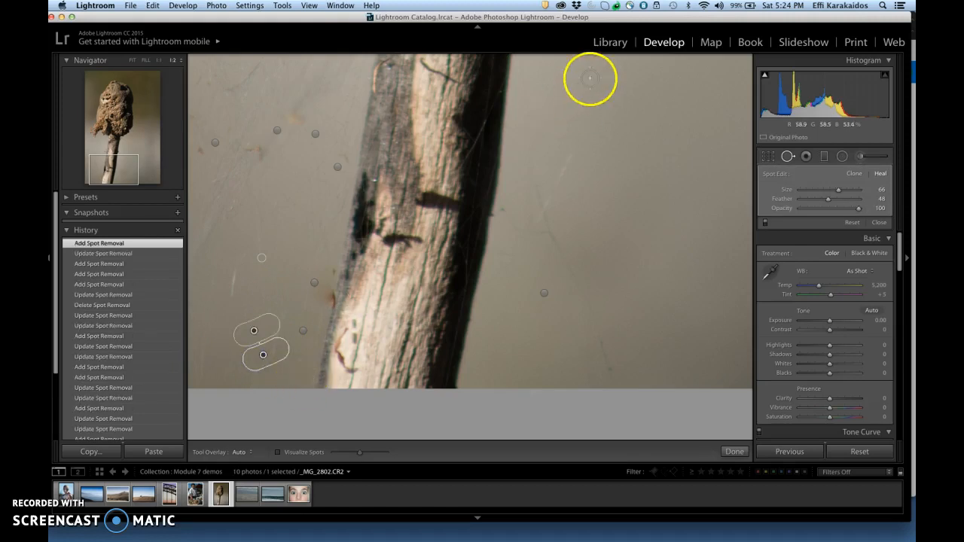
Step: Close Spot Removal and compare the whole plant photo's before and after versions side by side
click(787, 156)
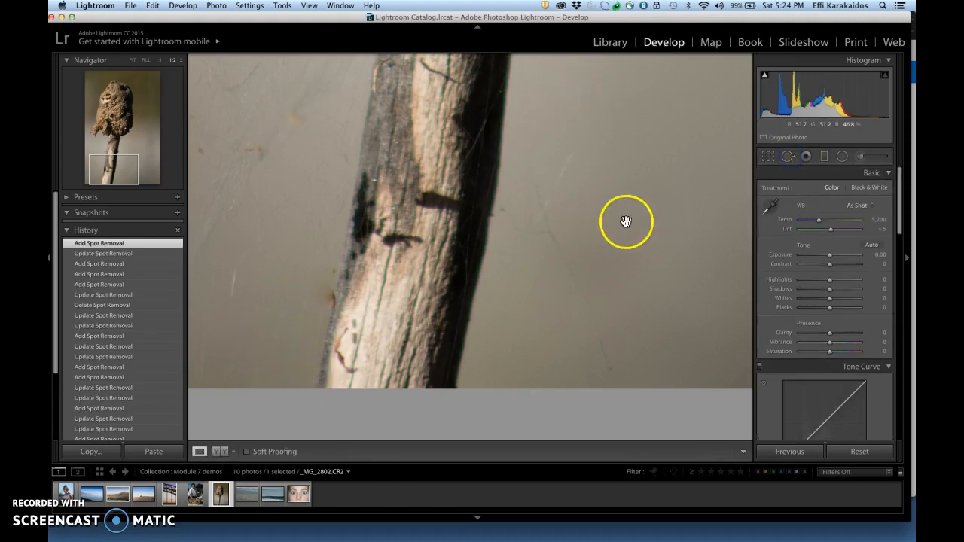
click(626, 221)
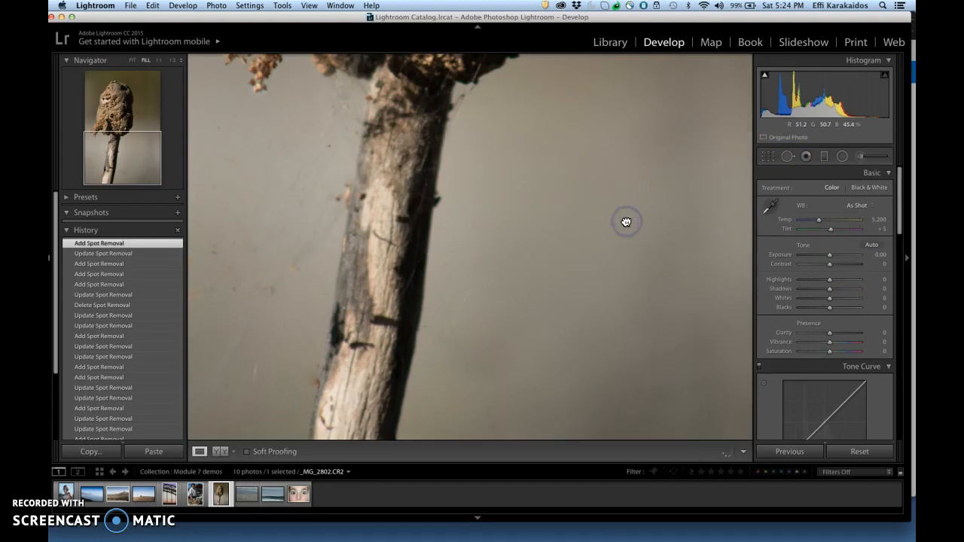
click(220, 452)
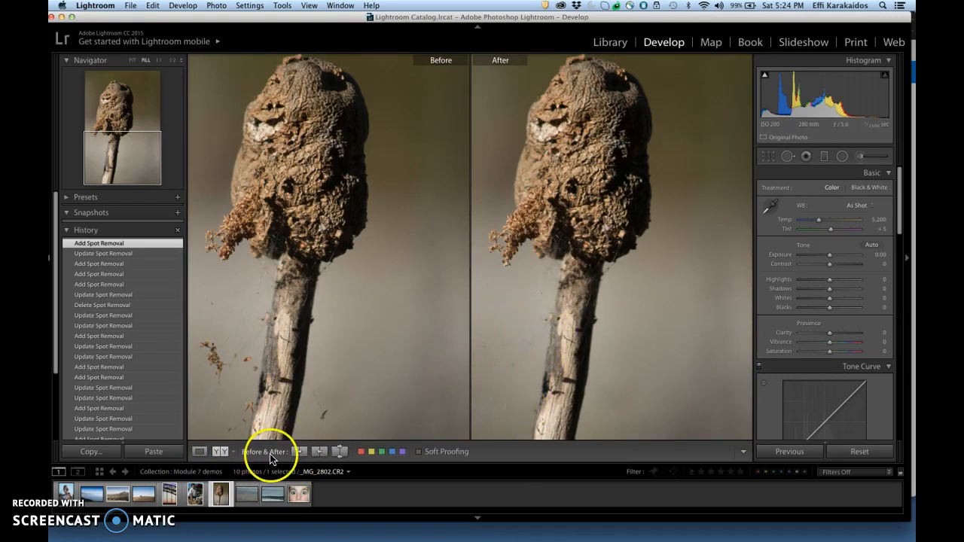
Step: Open the beach photo _MG_3587.CR2, fit the whole image in view, and activate Spot Removal in Heal mode
click(247, 504)
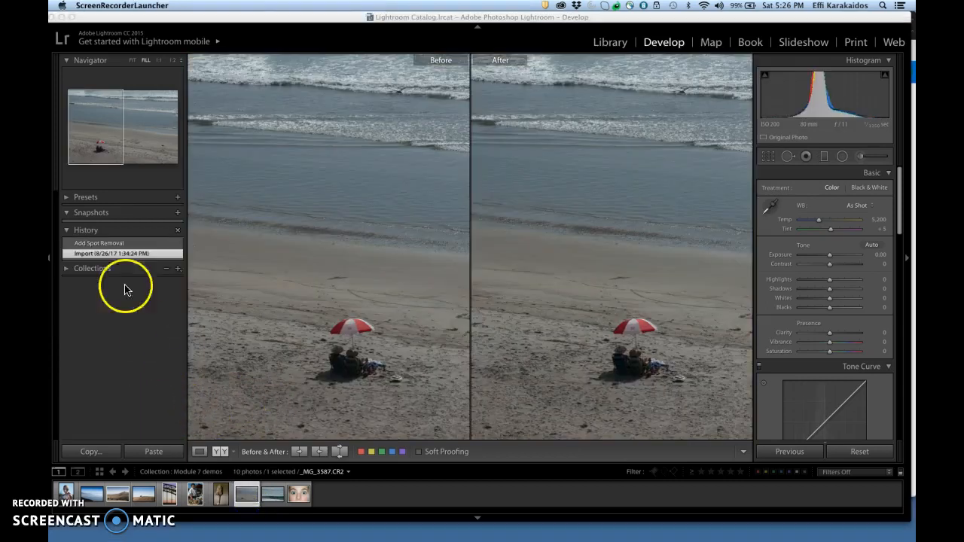
click(132, 60)
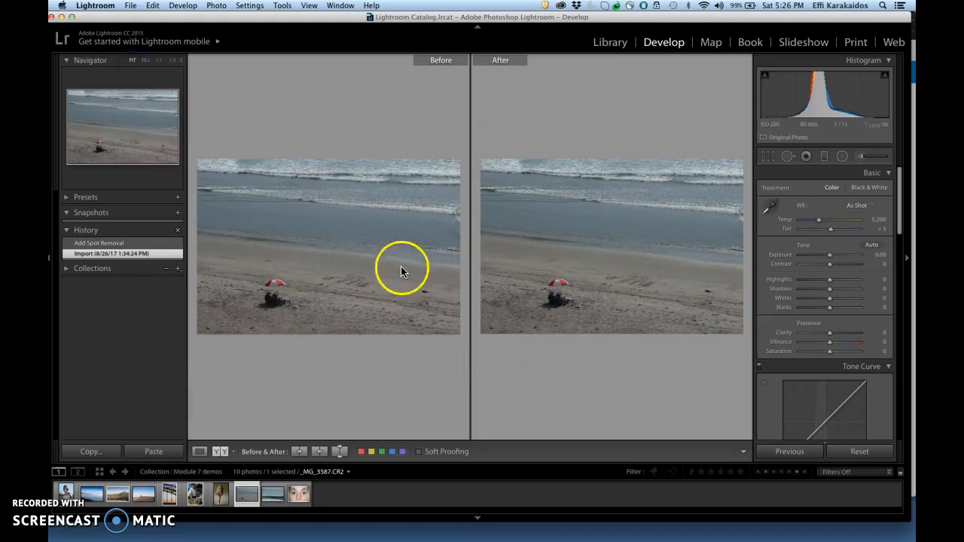
click(788, 156)
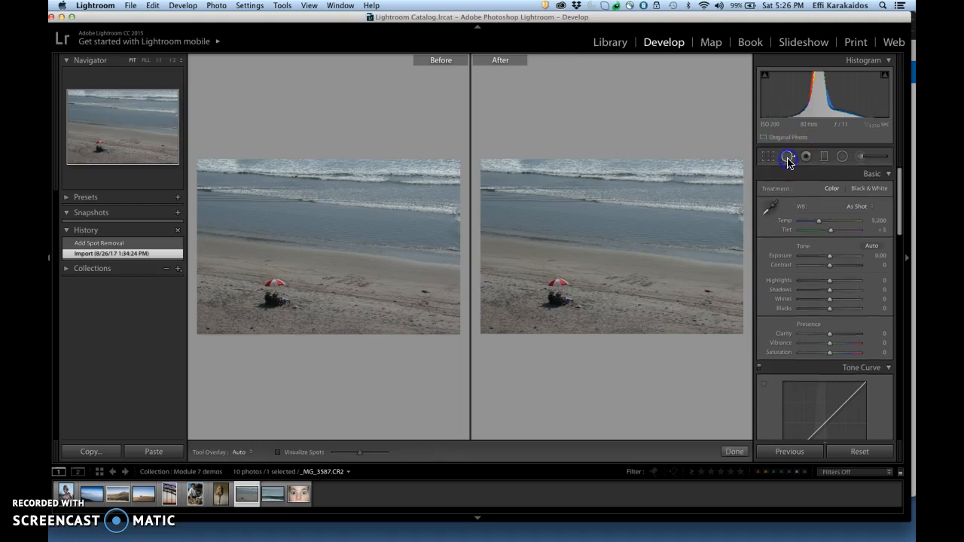
click(788, 159)
click(788, 159)
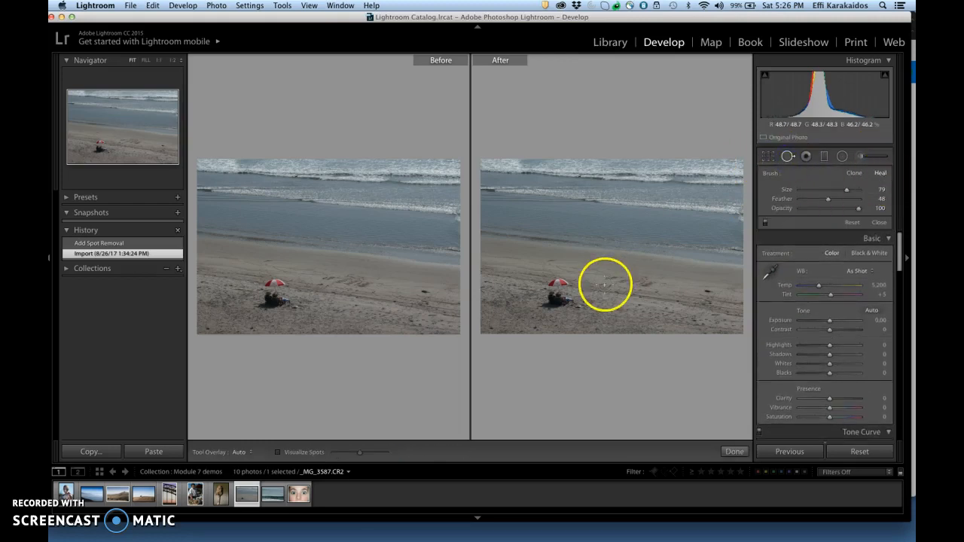
Step: Try to heal away the seated couple and their umbrella with a size 79 brush, and delete that spot
click(557, 281)
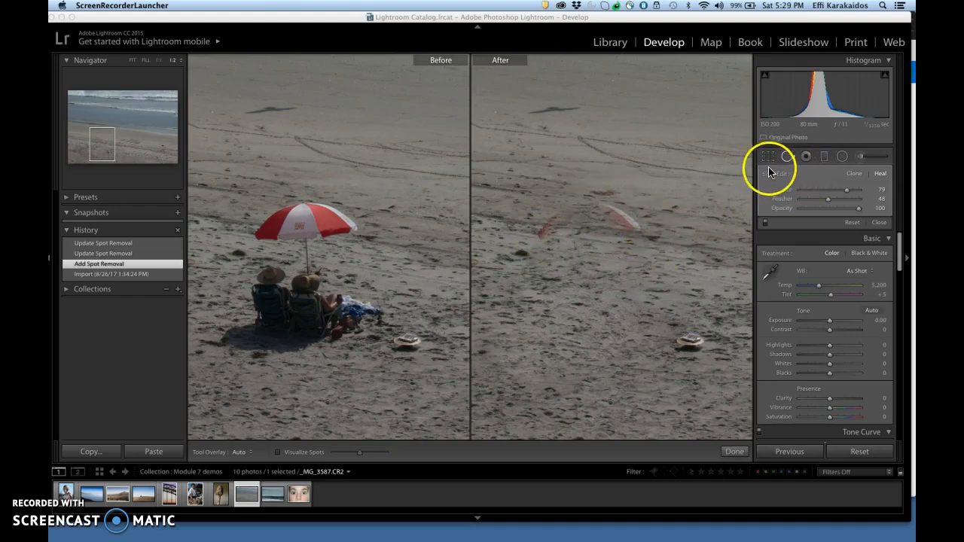
click(788, 157)
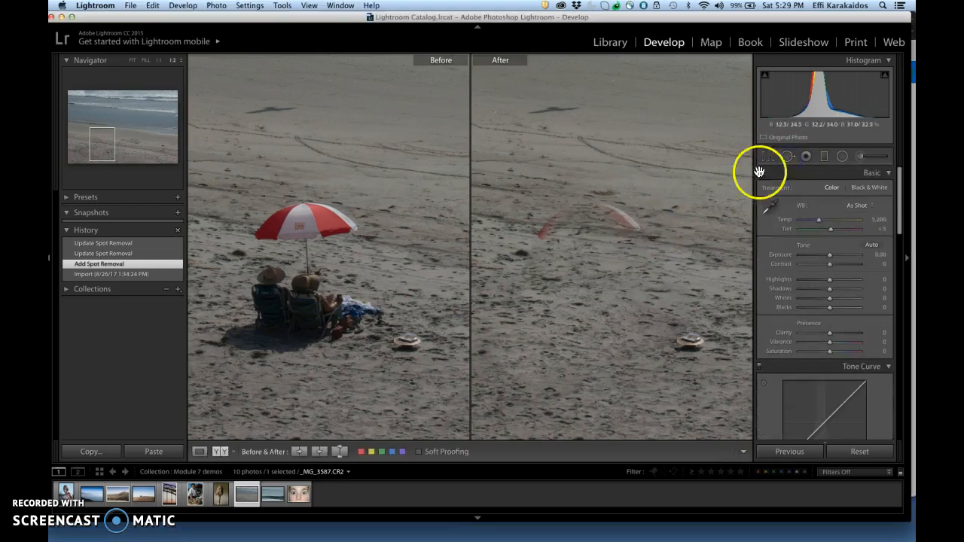
click(787, 157)
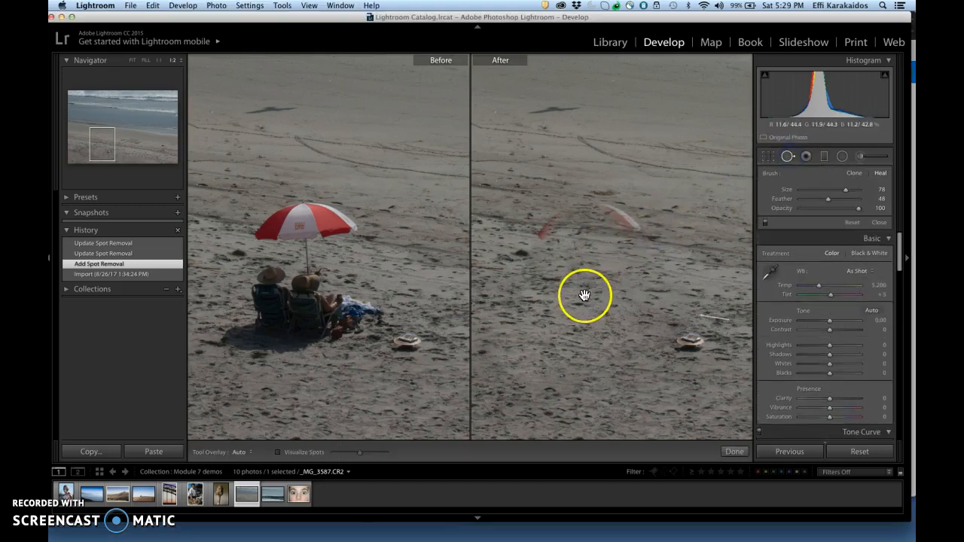
click(587, 297)
key(BackSpace)
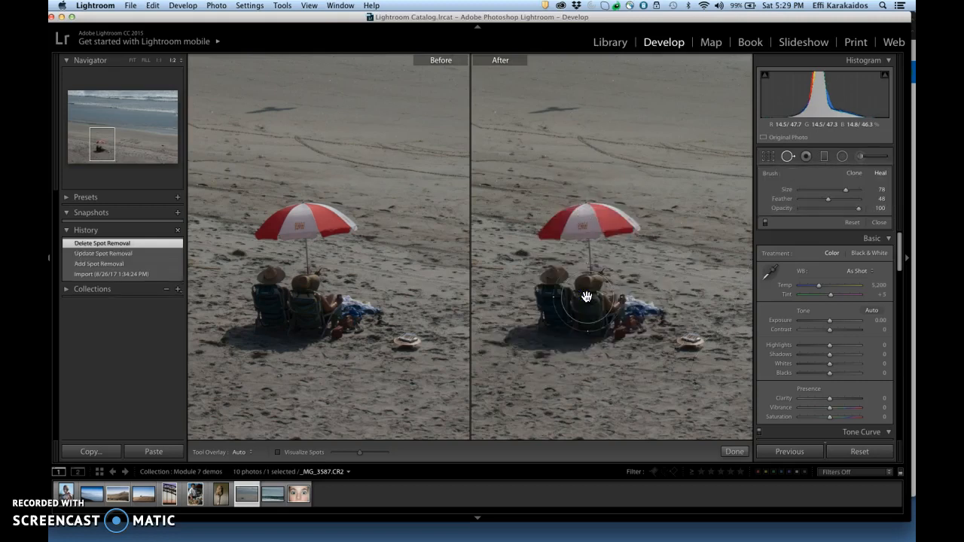
Step: Heal over the couple, their shadow and the umbrella at size 78, and heal the pale object on the sand beside them
click(597, 345)
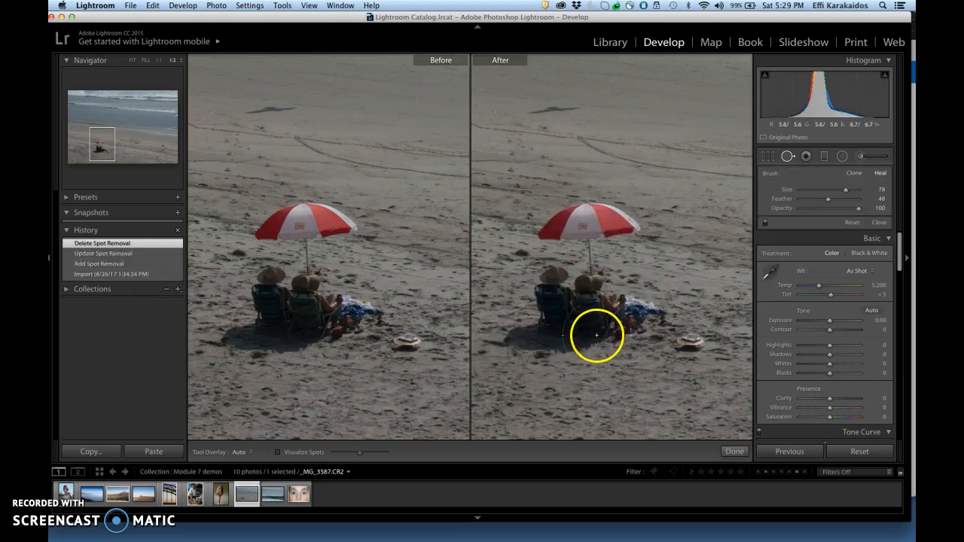
mouse_move(506, 345)
mouse_down()
mouse_move(495, 336)
mouse_move(577, 339)
mouse_move(656, 324)
mouse_move(551, 295)
mouse_move(596, 278)
mouse_move(557, 241)
mouse_move(598, 211)
mouse_move(624, 233)
mouse_up()
drag(693, 340, 682, 342)
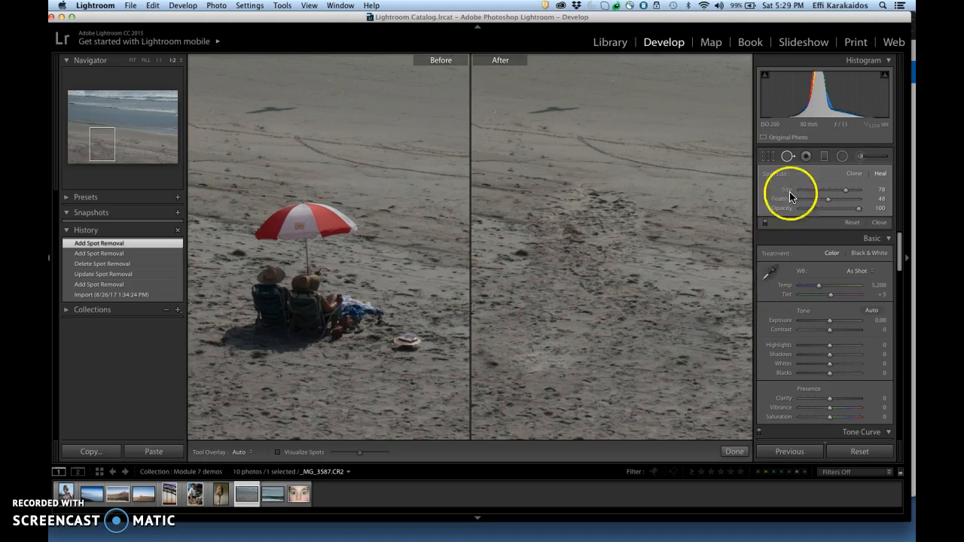
Step: Close Spot Removal and examine the healed sand in the before and after versions, both close up and in the whole beach photo
click(789, 159)
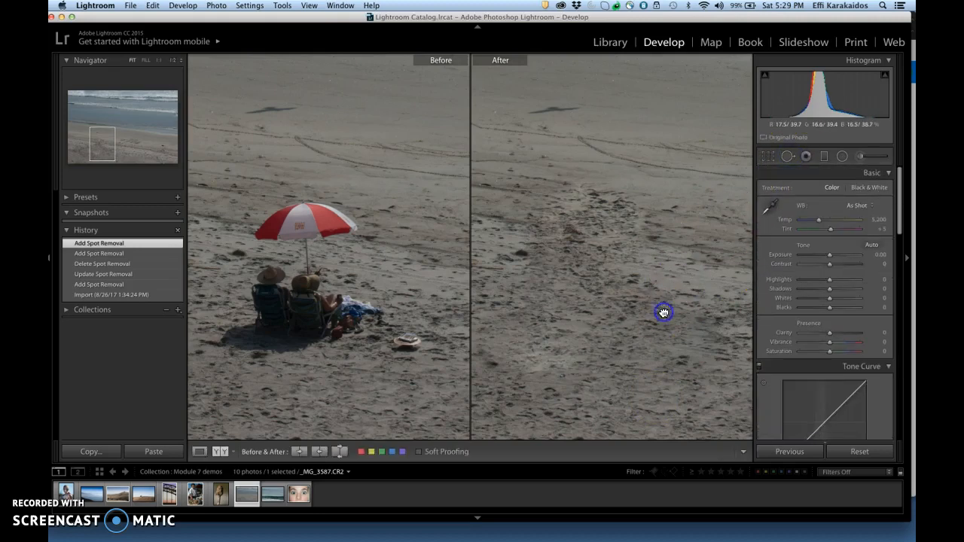
click(664, 314)
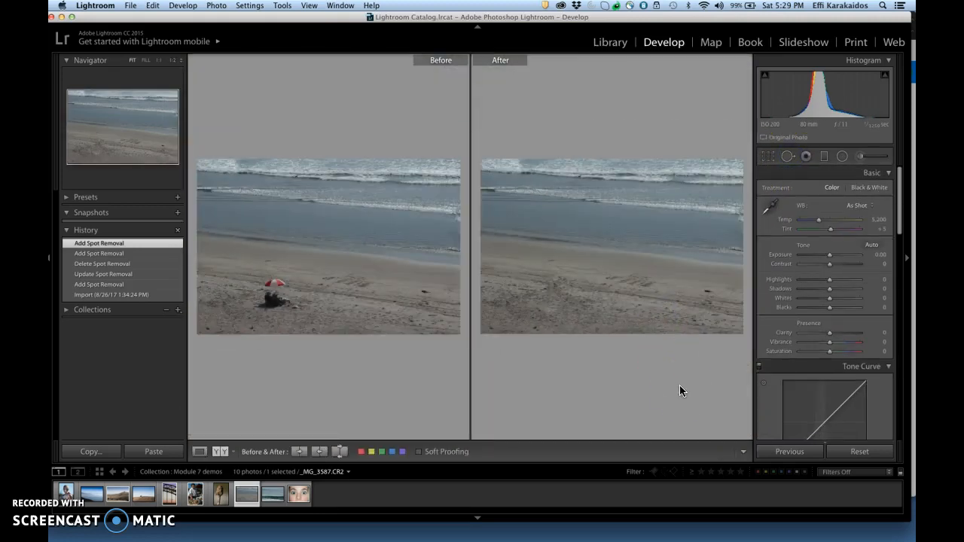
click(581, 305)
drag(584, 305, 697, 319)
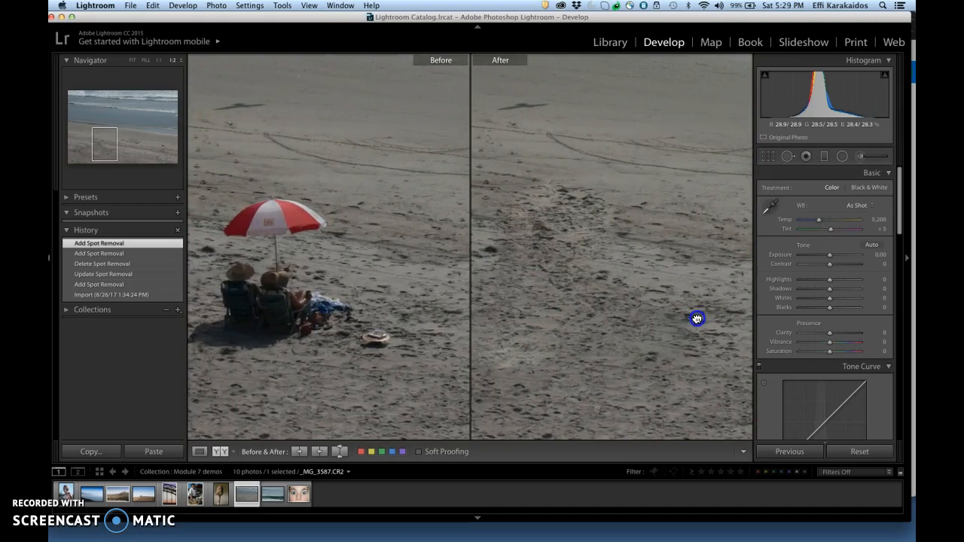
click(787, 156)
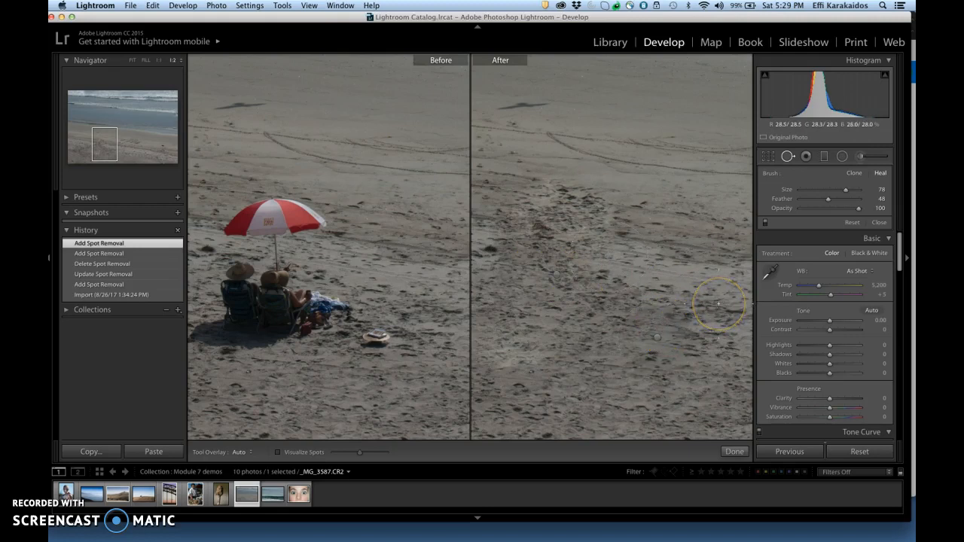
click(788, 157)
click(679, 243)
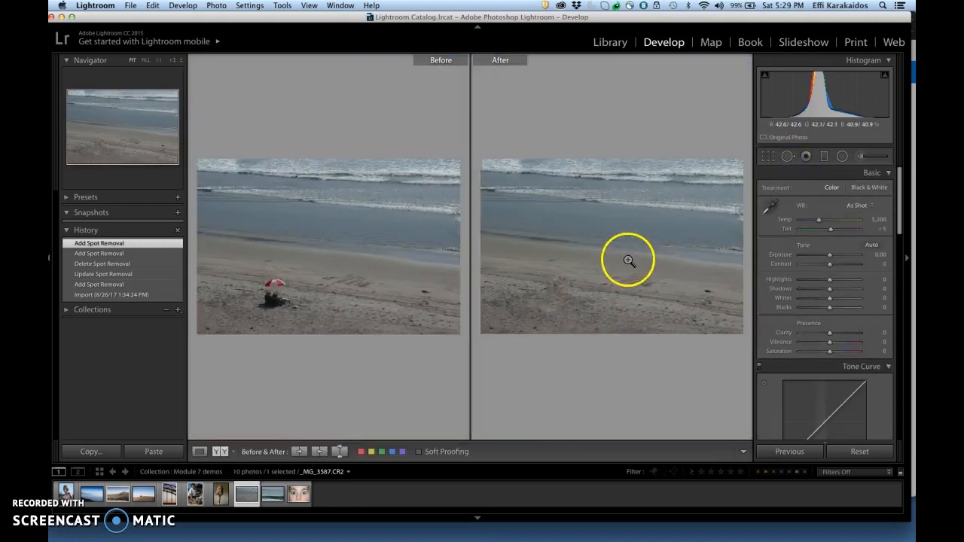